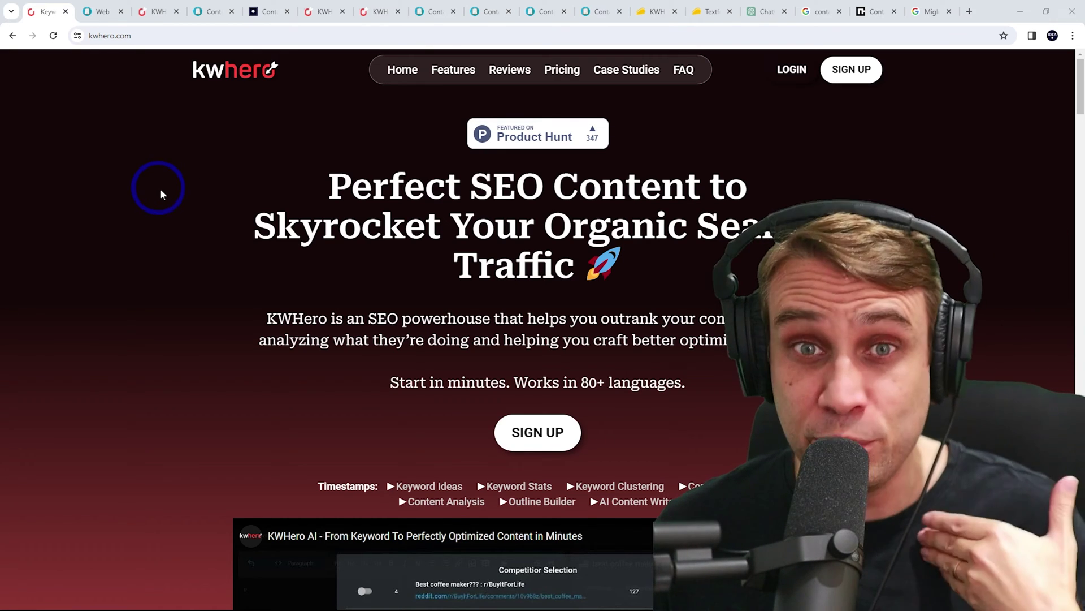
# - Glance at textfocus.net, then return to the KWHero editor with the Contabo cloud solutions article
pyautogui.click(101, 12)
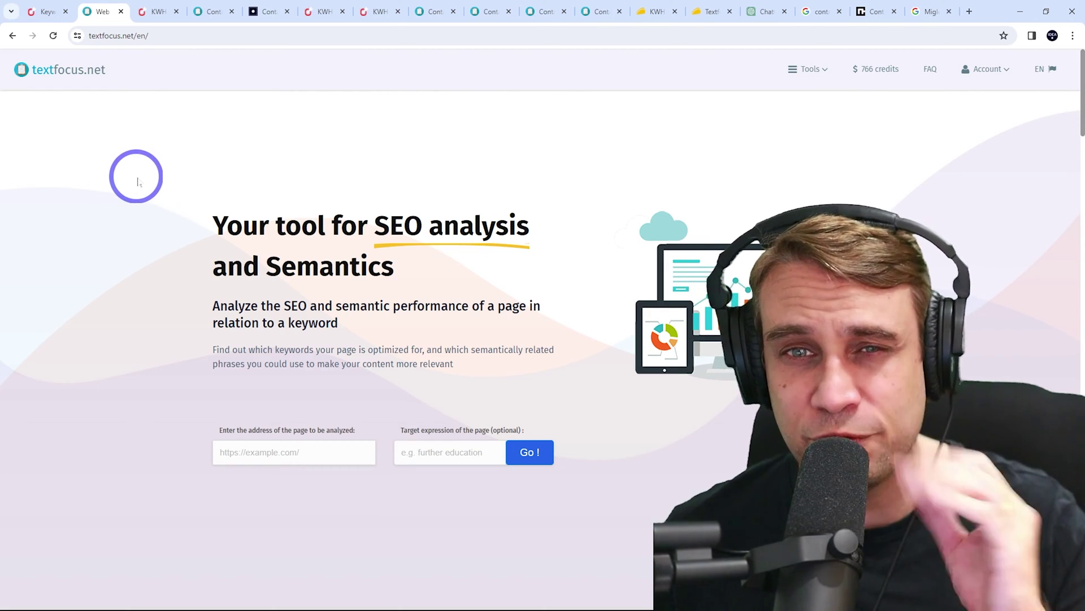
pyautogui.click(154, 11)
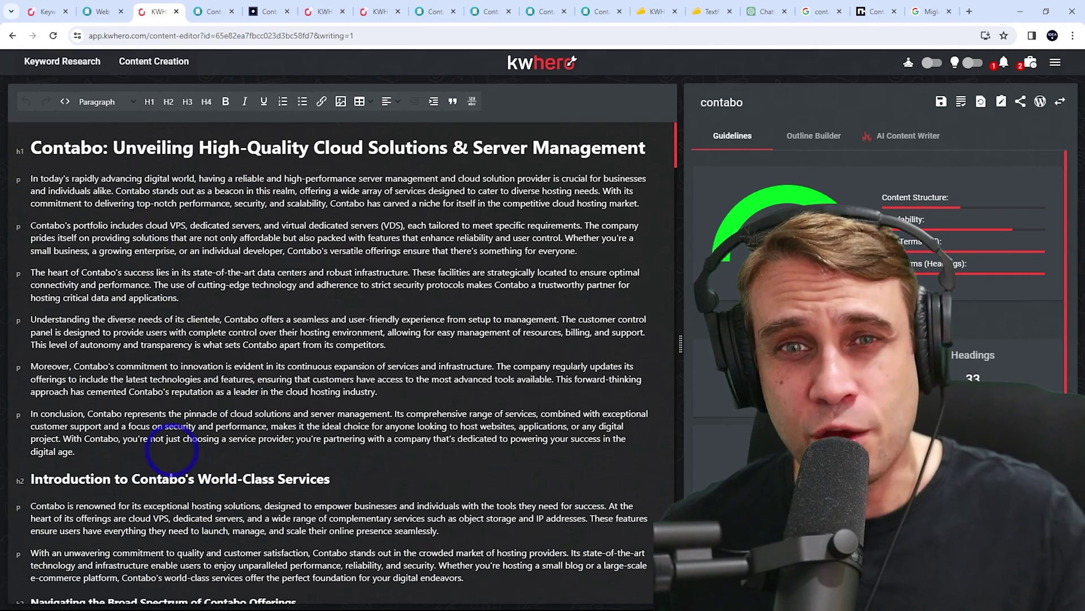
# - Look over the Textfocus Contabo analysis and the AppSumo Textfocus deal page
pyautogui.click(210, 11)
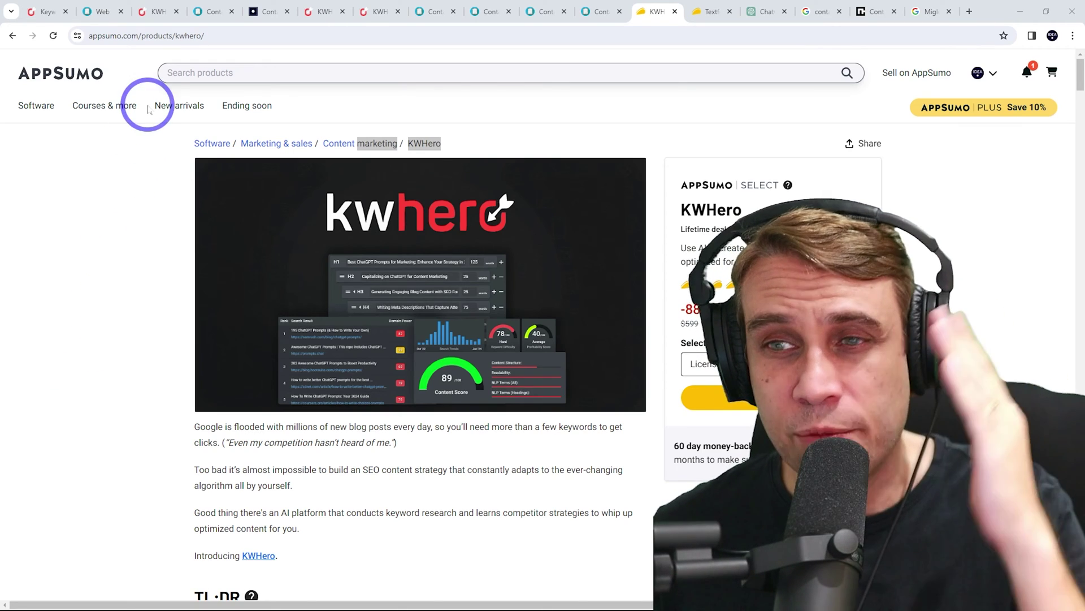
pyautogui.click(713, 10)
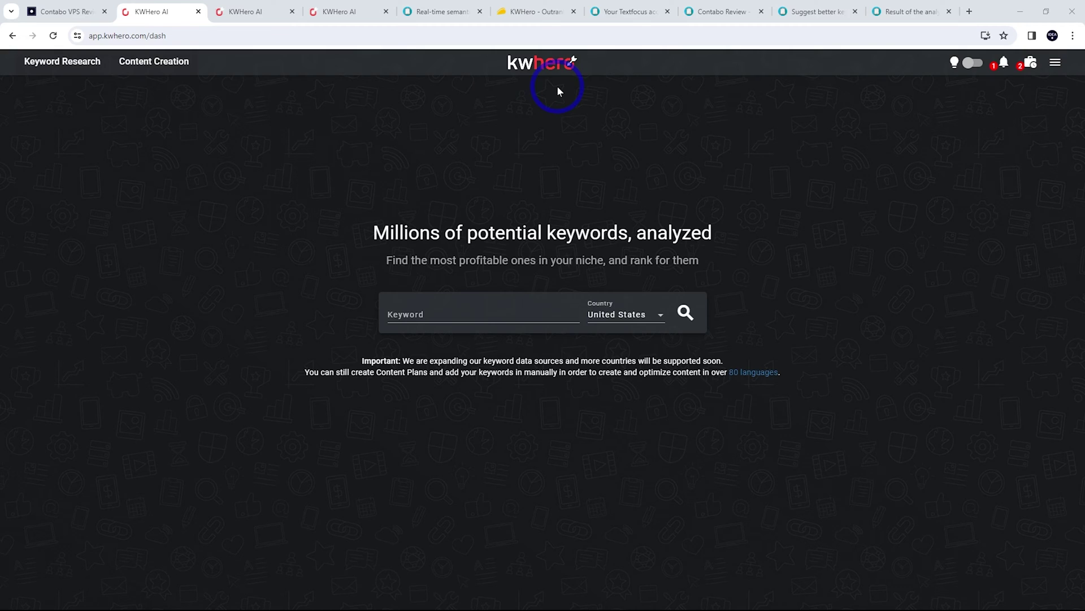
# - Run KWHero keyword research for 'contabo' with the country set to United States
pyautogui.click(62, 11)
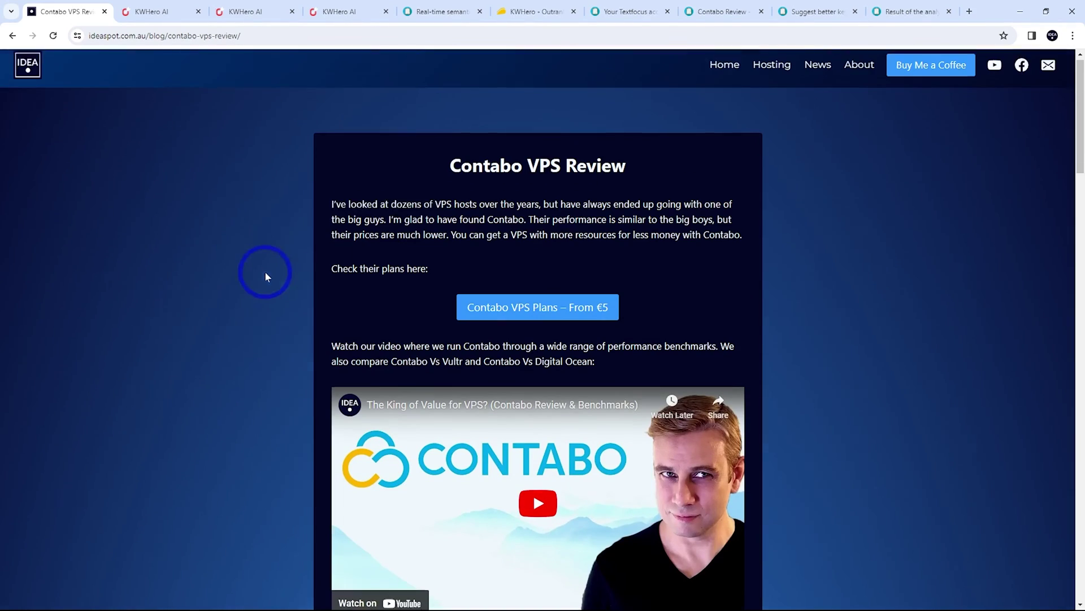
pyautogui.click(148, 13)
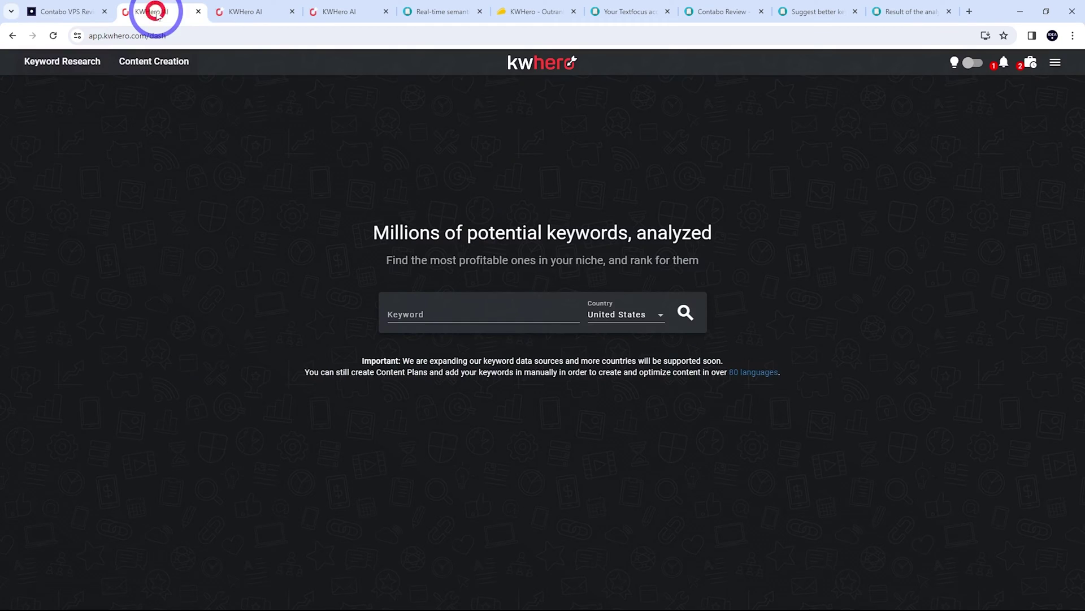
pyautogui.click(402, 315)
pyautogui.write('contabo')
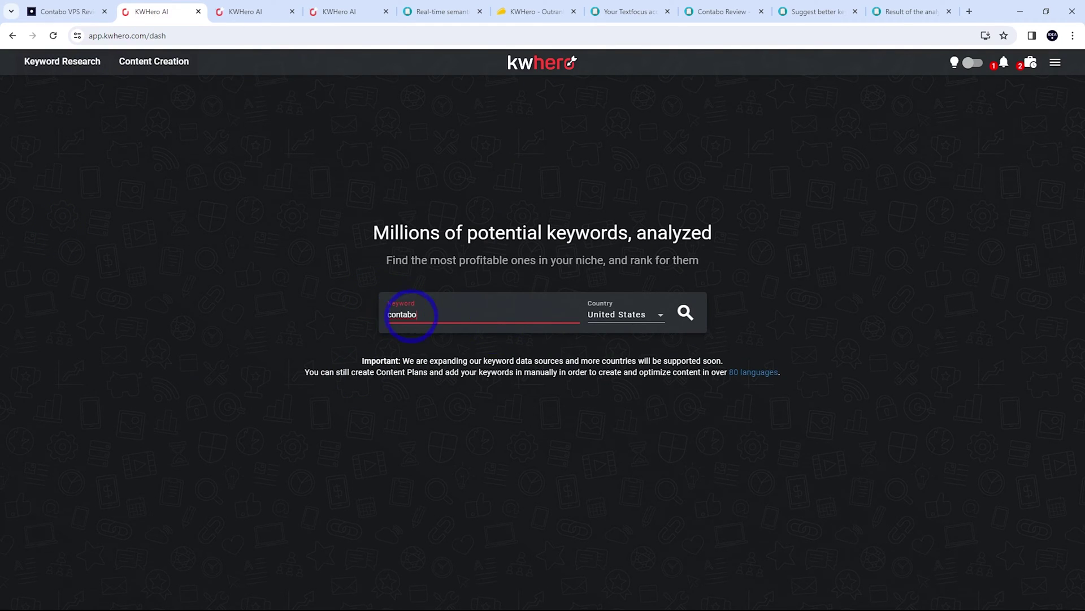
pyautogui.click(621, 317)
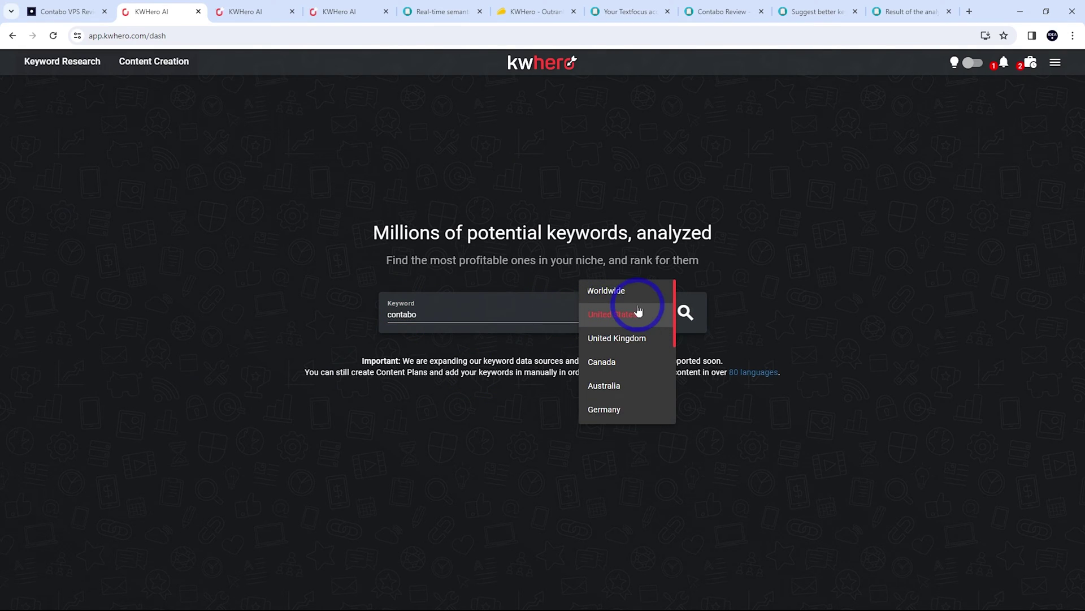
pyautogui.click(638, 312)
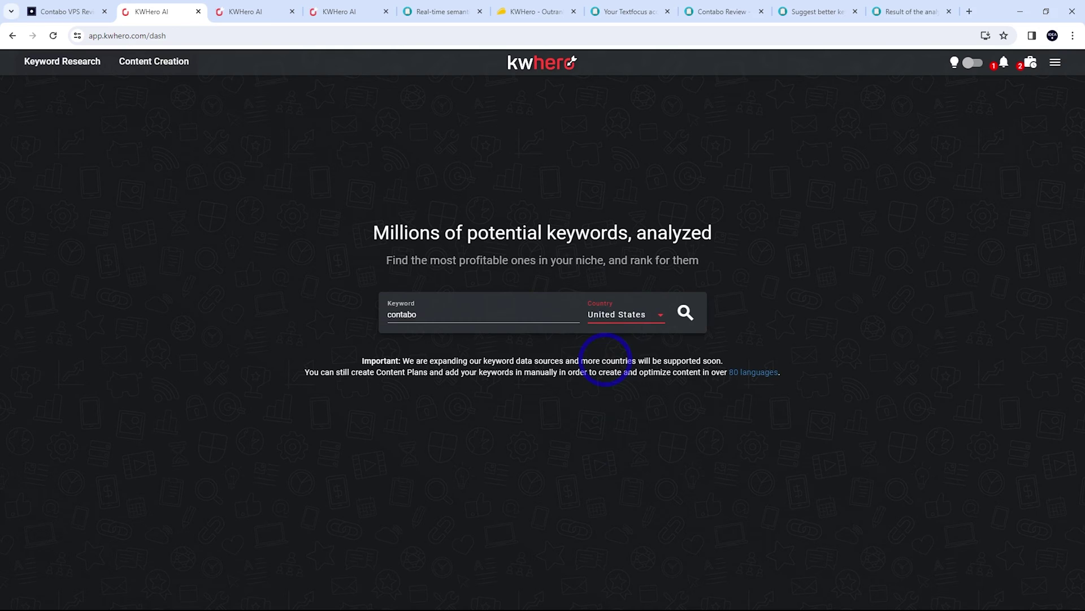
pyautogui.click(685, 313)
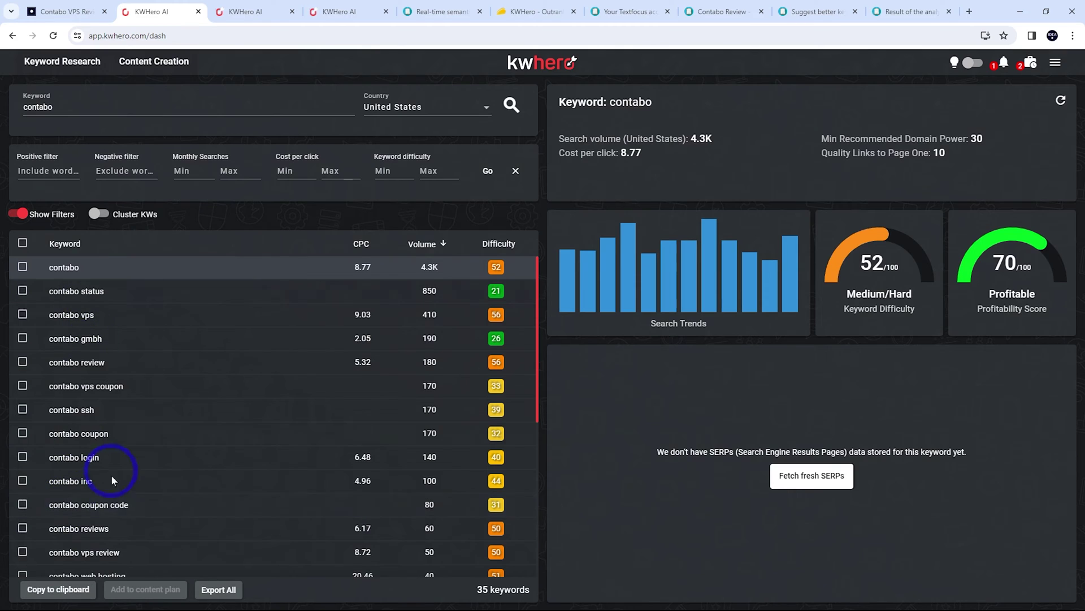
# - Tick 15 of 35 keywords, including contabo, contabo vps, contabo review and contabo ssh
pyautogui.scroll(-5, 96, 463)
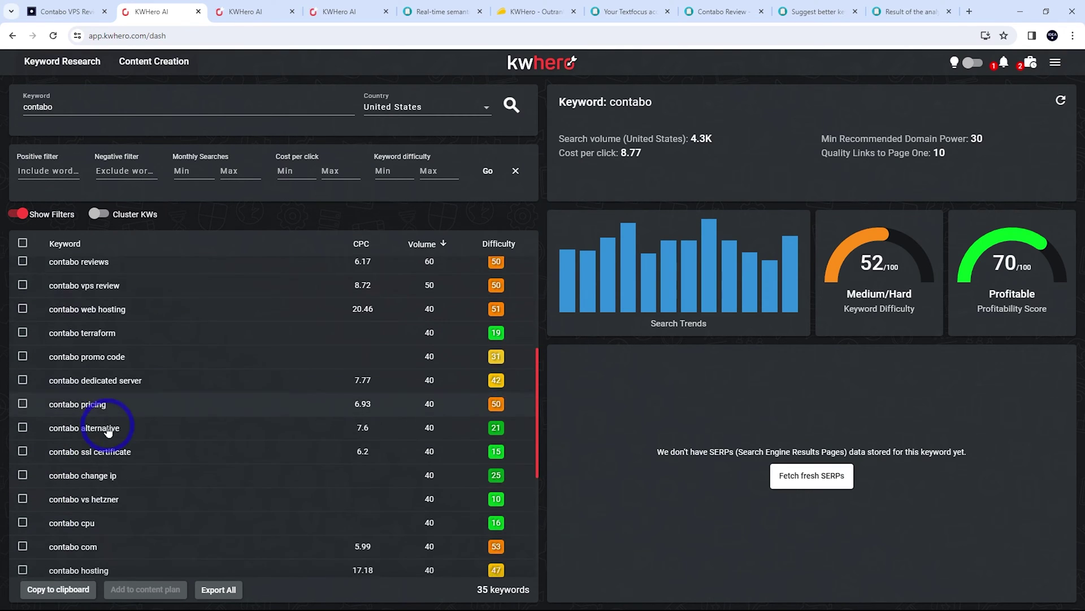
pyautogui.scroll(5, 110, 428)
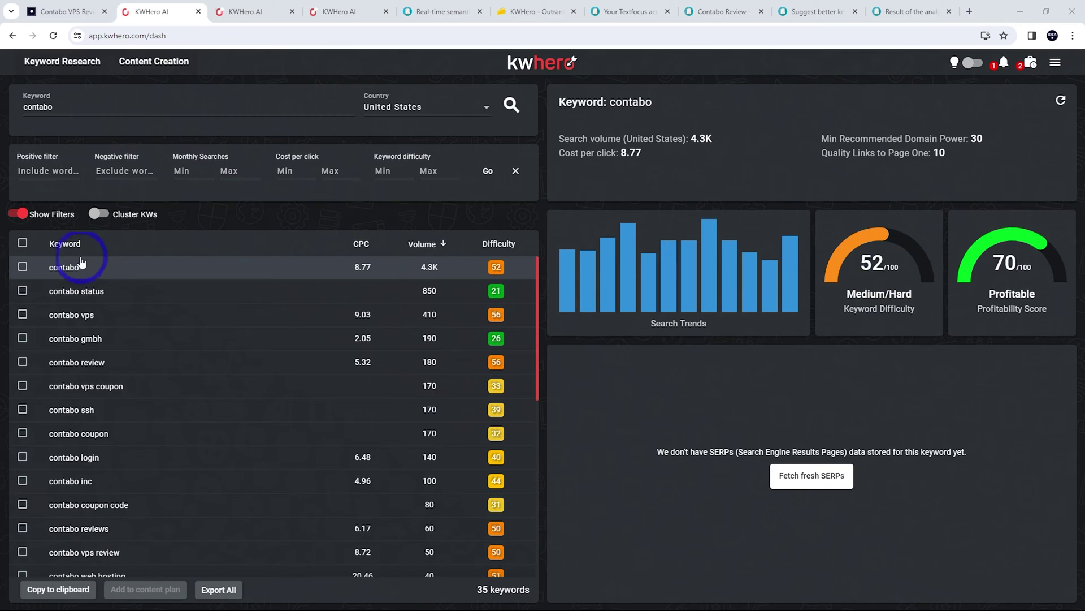
pyautogui.click(23, 268)
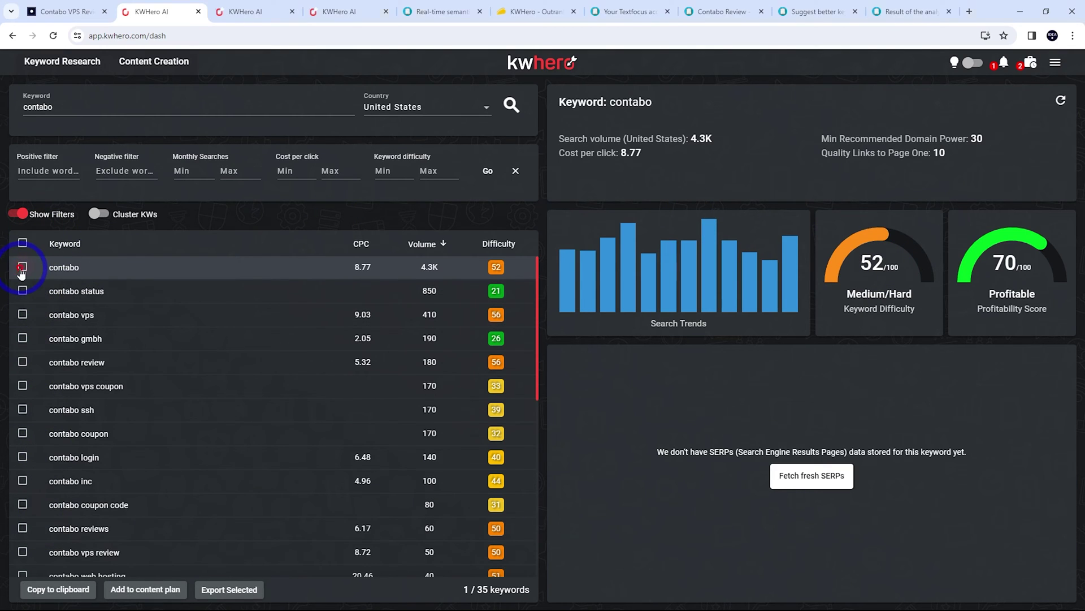
pyautogui.click(23, 317)
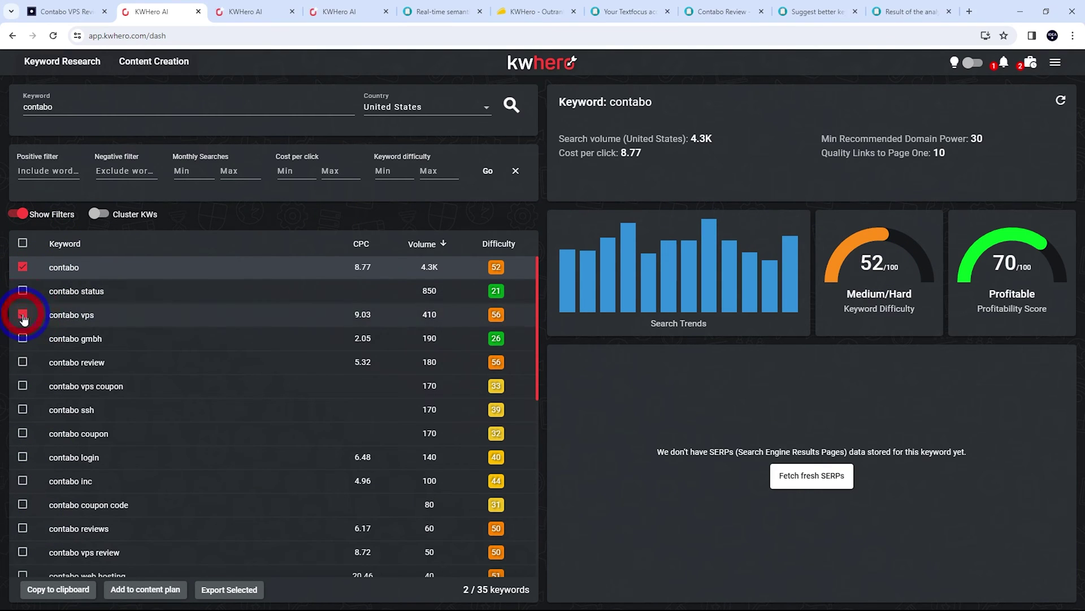
pyautogui.click(22, 364)
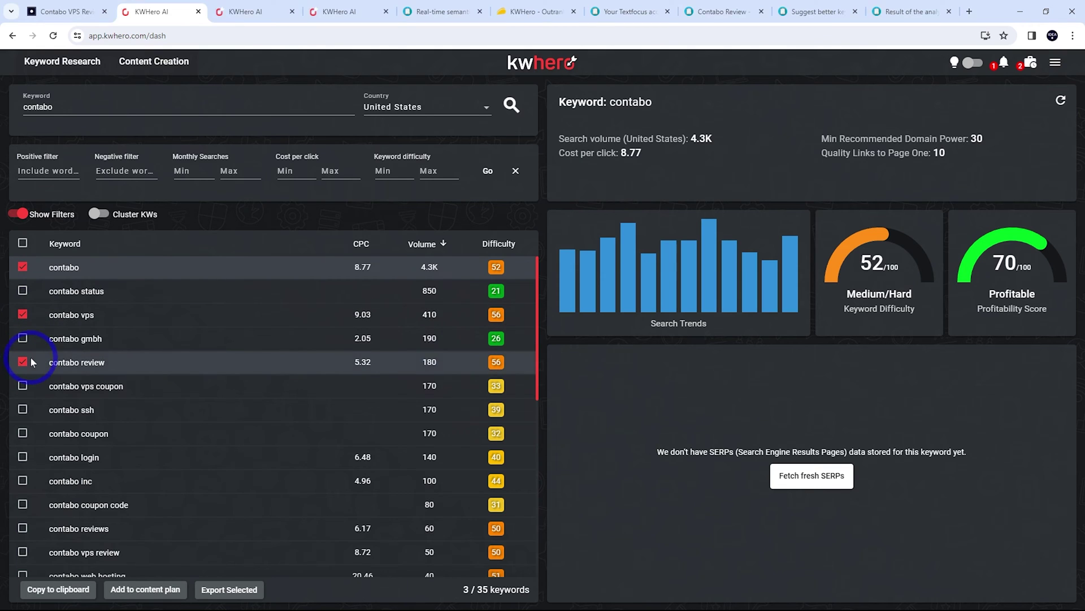
pyautogui.click(84, 409)
pyautogui.scroll(-5, 157, 396)
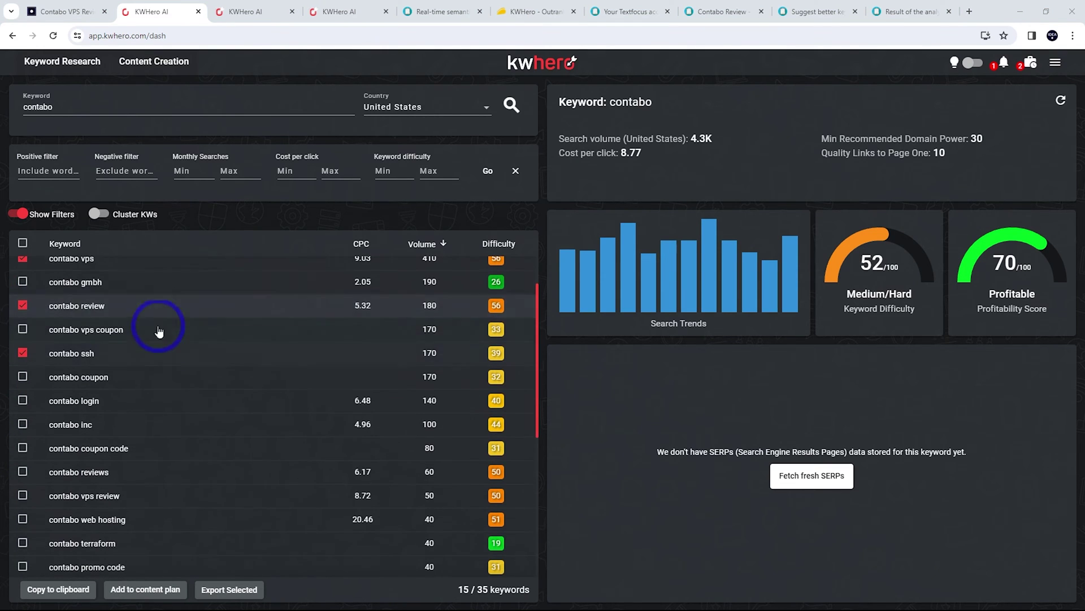
pyautogui.scroll(-3, 167, 337)
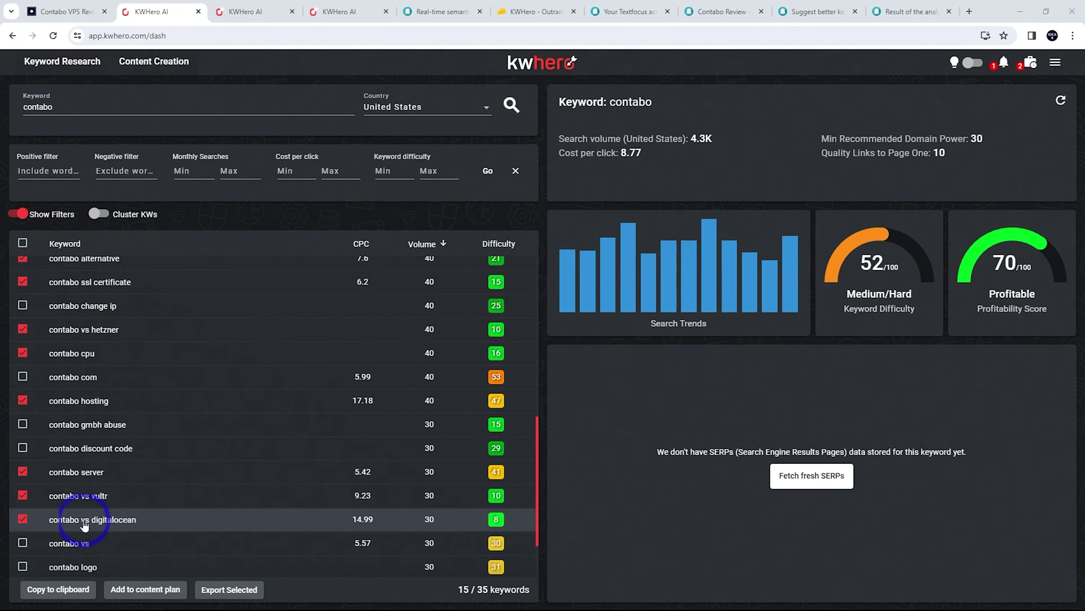
pyautogui.scroll(-1, 147, 462)
pyautogui.scroll(-1, 130, 475)
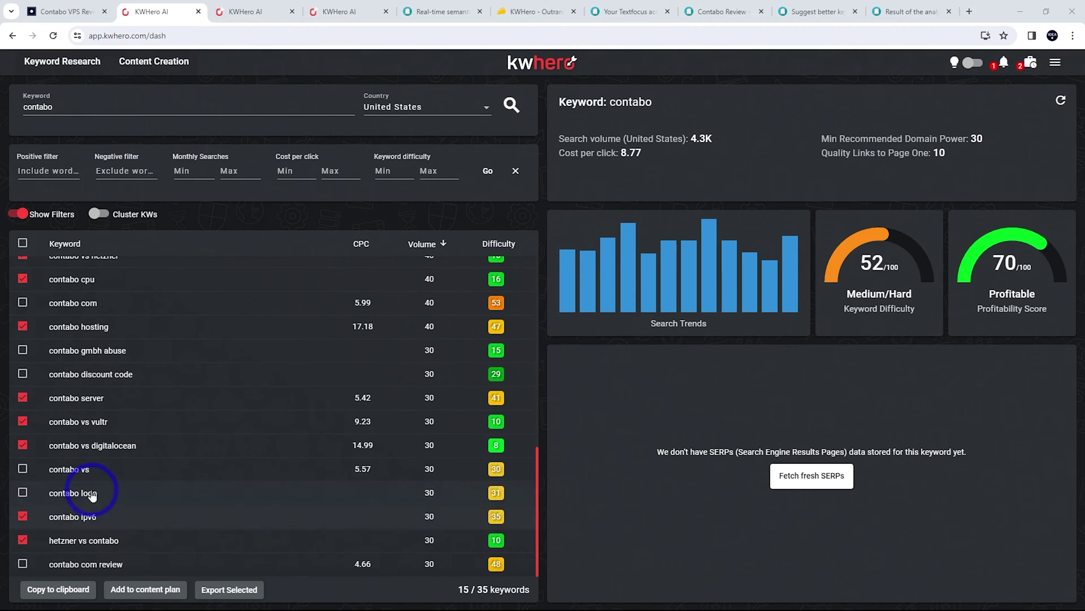
pyautogui.scroll(3, 99, 462)
pyautogui.scroll(6, 98, 462)
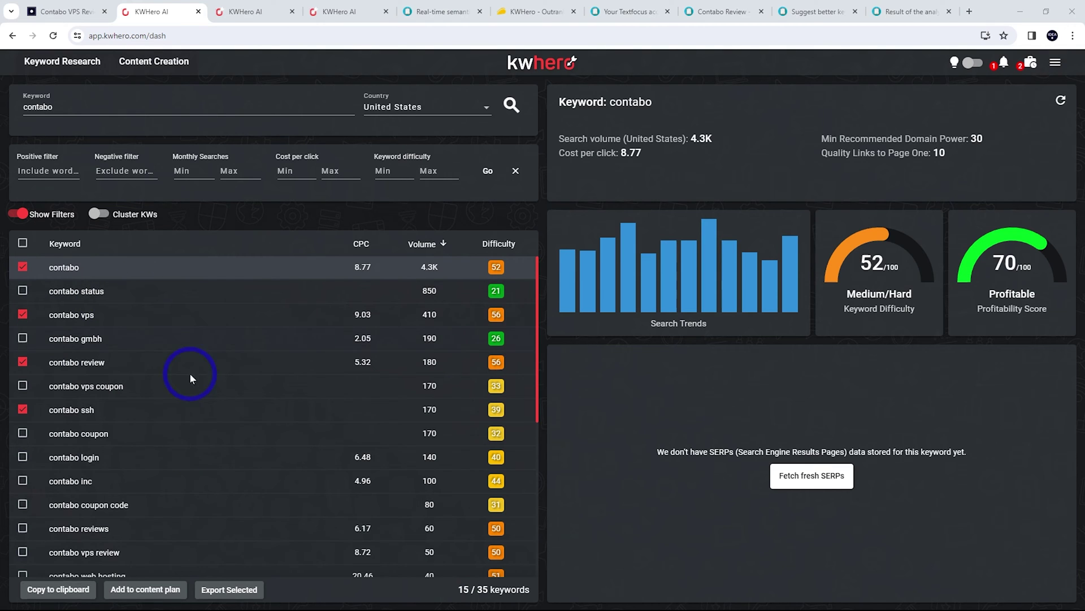
# - Add the 15 keywords to the Contabo Test content plan and create bulk content analyses for all of them
pyautogui.click(126, 589)
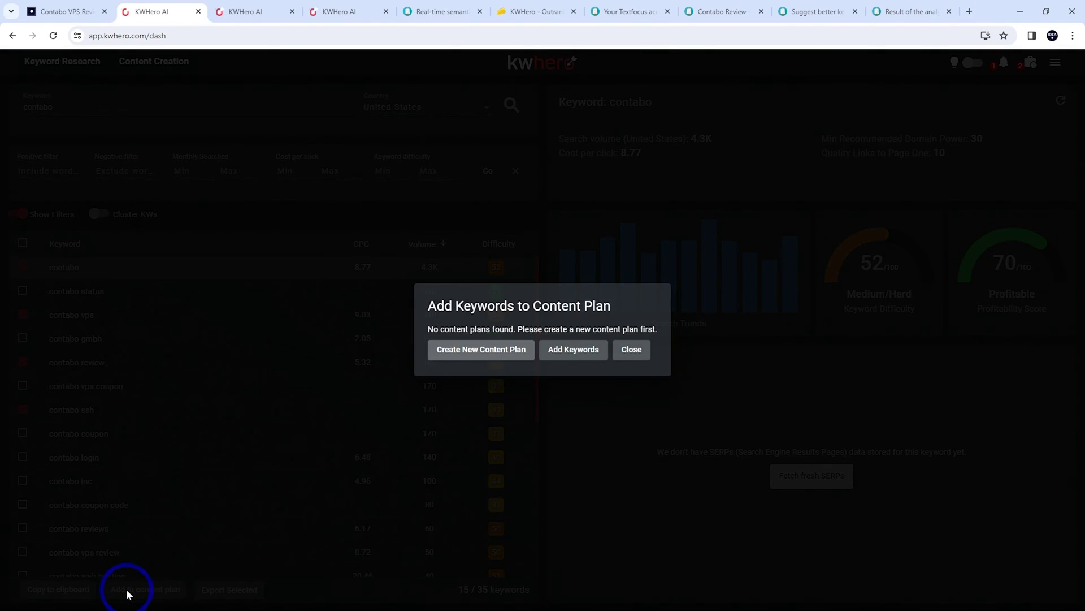
pyautogui.click(555, 369)
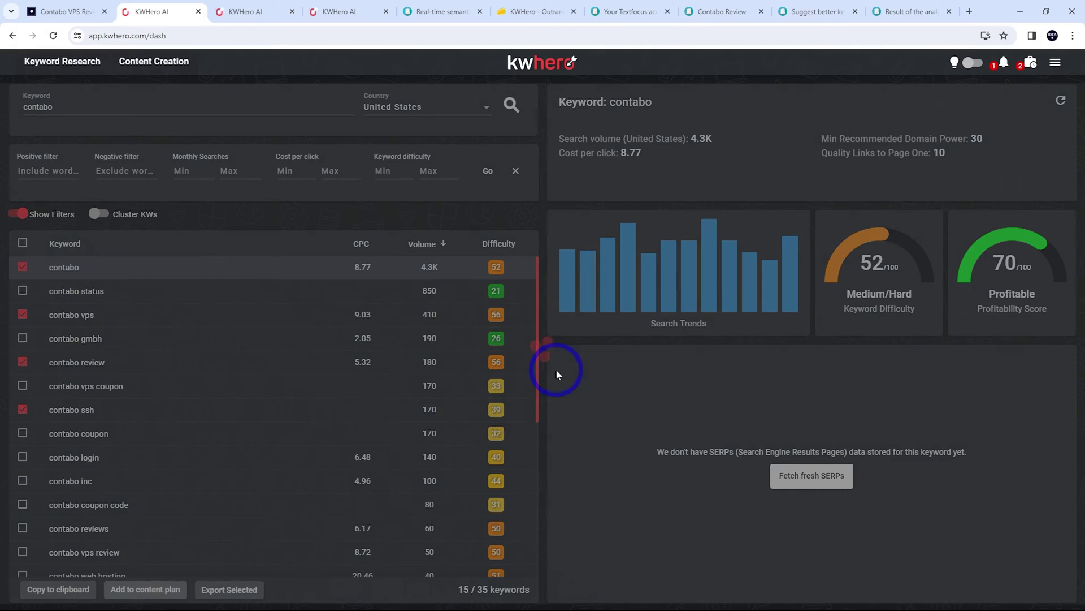
pyautogui.click(146, 62)
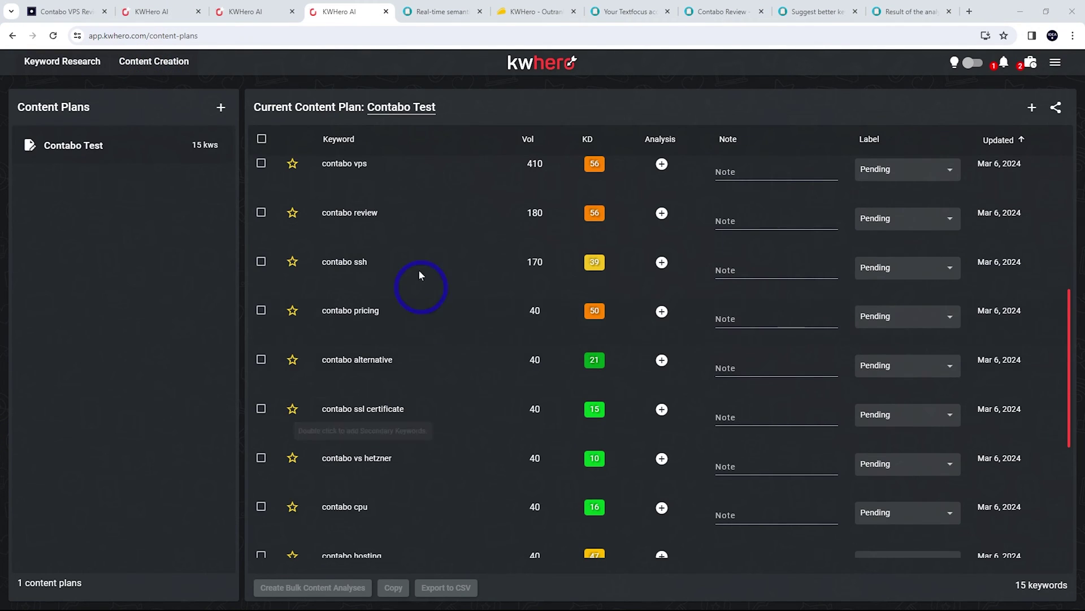
pyautogui.click(262, 140)
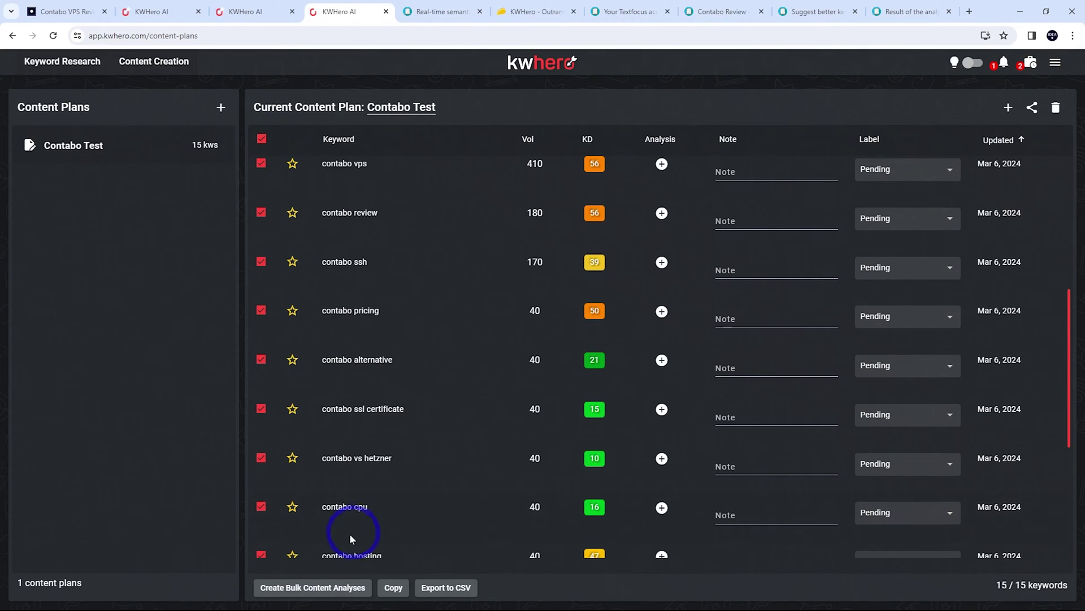
pyautogui.click(334, 591)
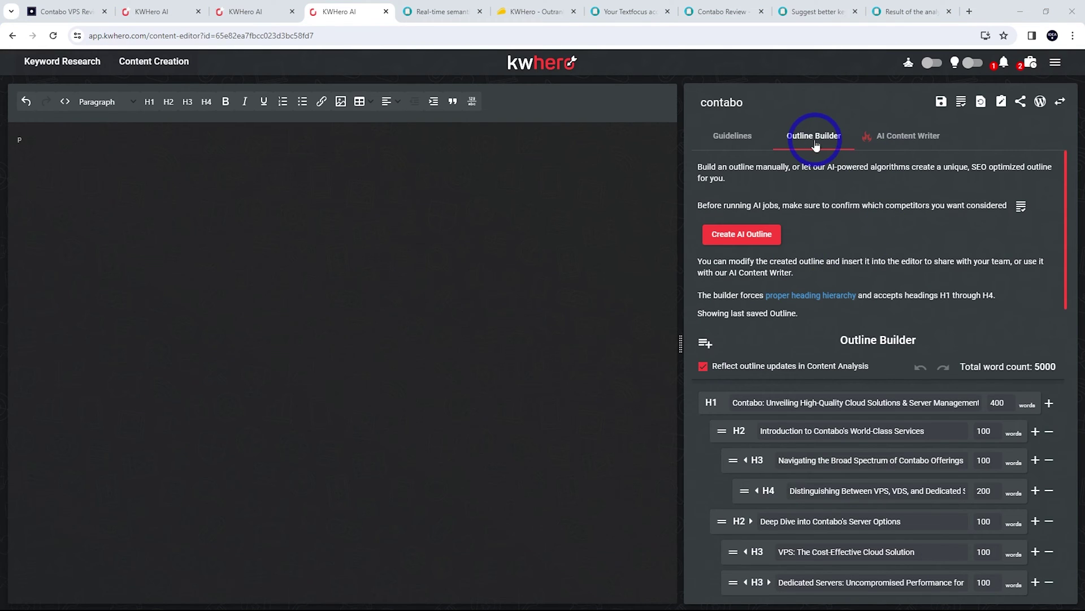
# - Generate the AI H1–H4 outline for the Contabo article, then bring up the AI writer settings
pyautogui.click(750, 243)
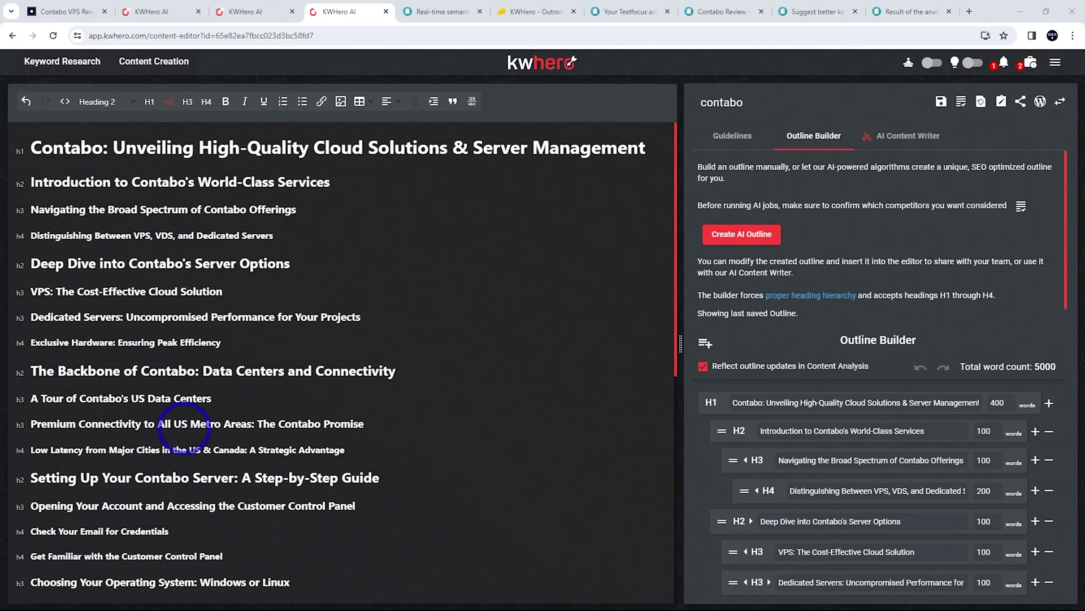
pyautogui.click(895, 139)
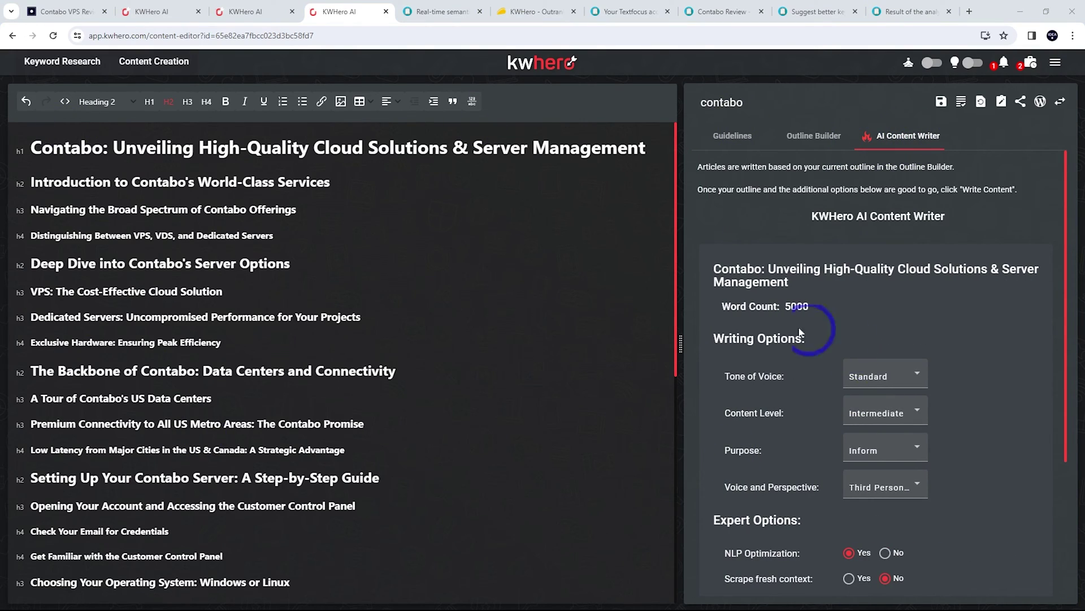
# - Write the article with Persuasive tone, Intermediate level, Sell purpose and Third Person voice
pyautogui.scroll(-1, 784, 339)
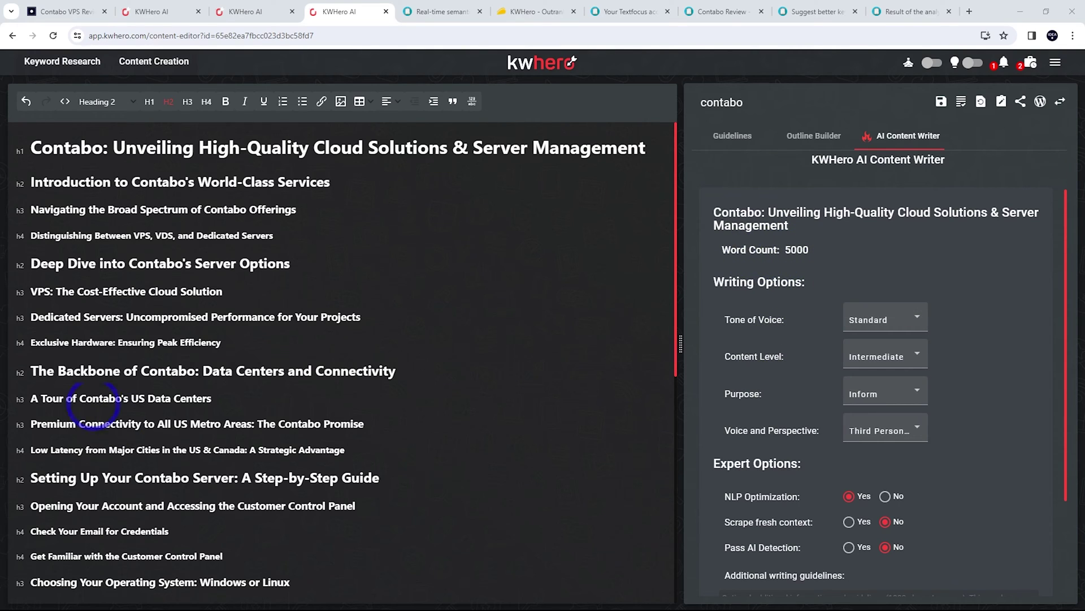
pyautogui.click(875, 328)
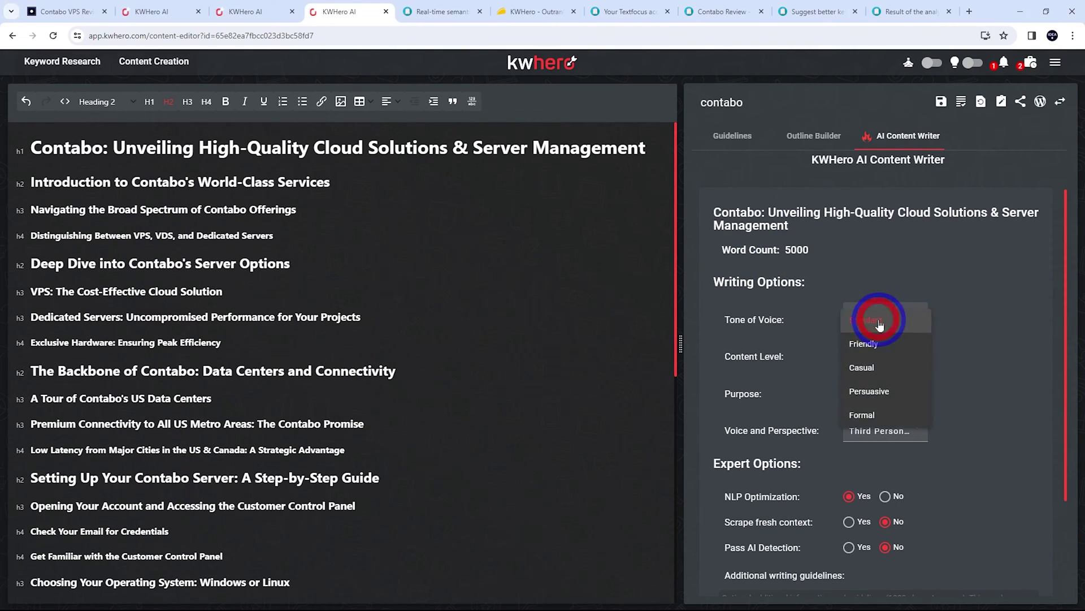
pyautogui.click(865, 395)
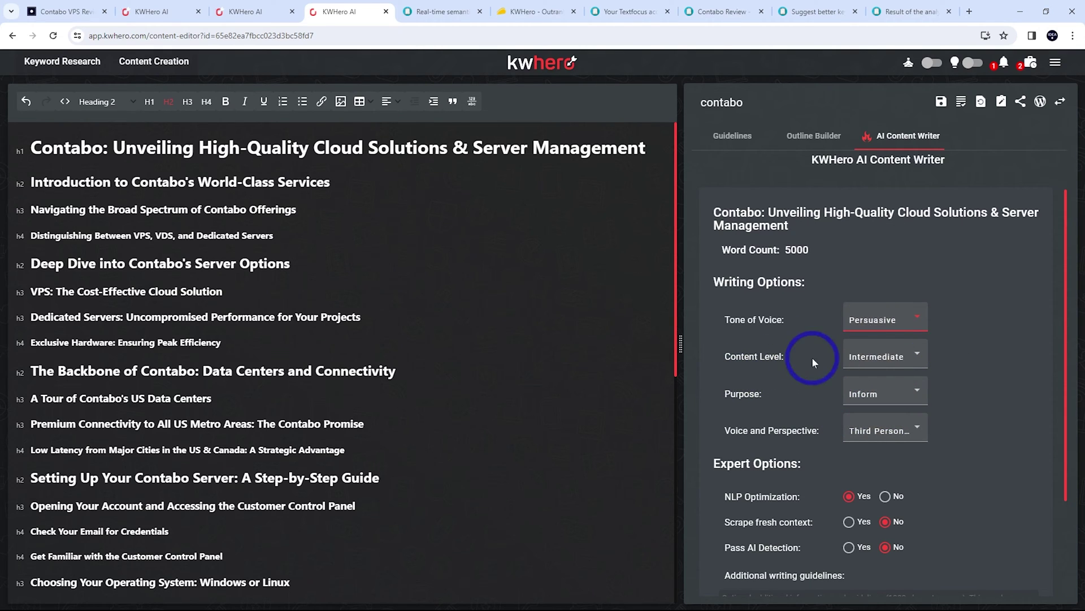
pyautogui.click(902, 356)
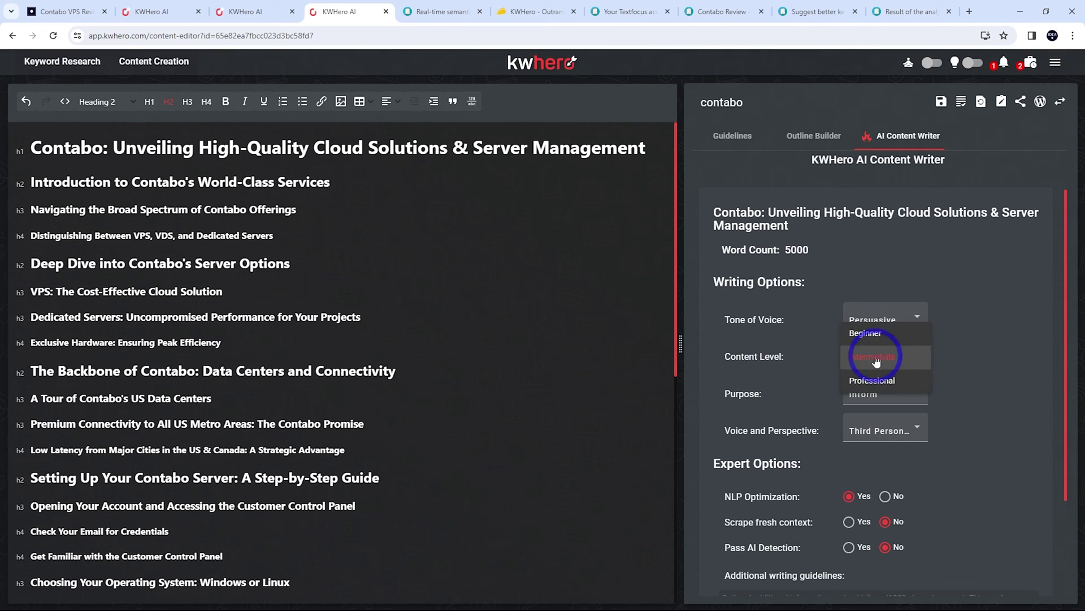
pyautogui.click(876, 359)
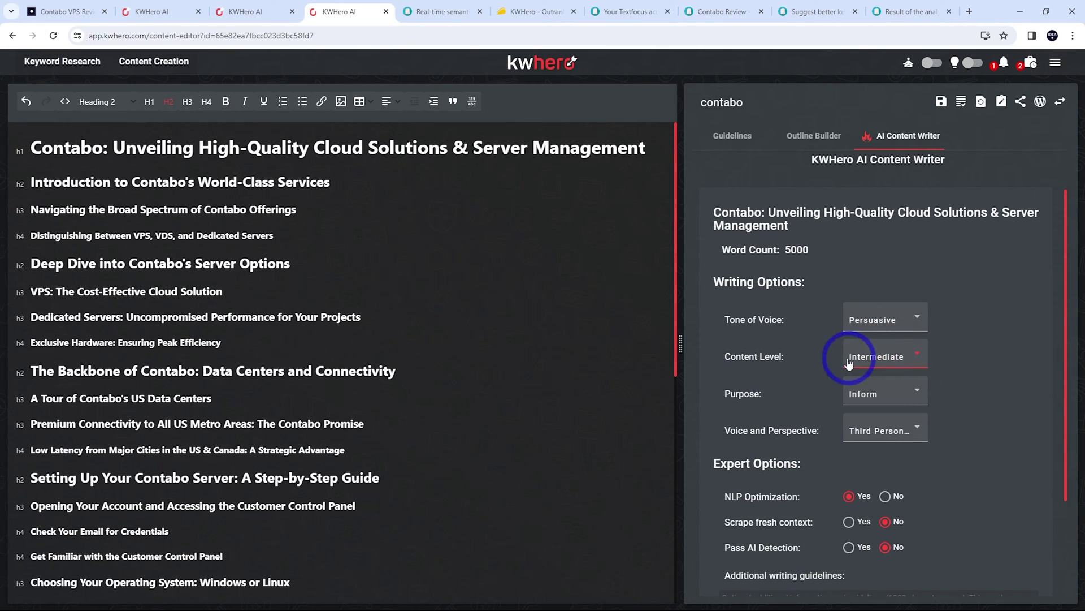
pyautogui.click(877, 395)
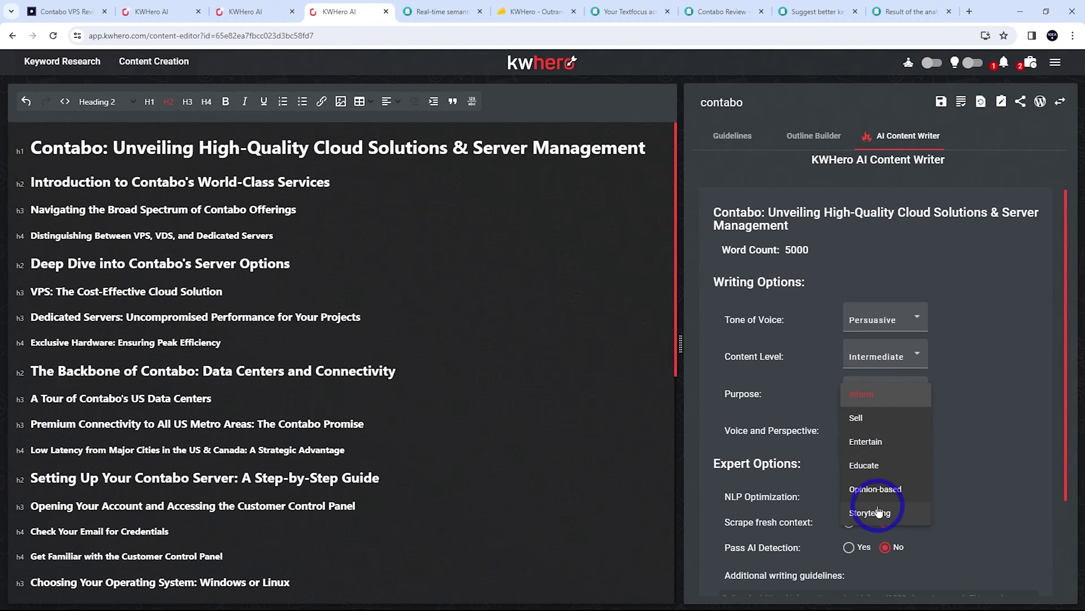
pyautogui.click(867, 420)
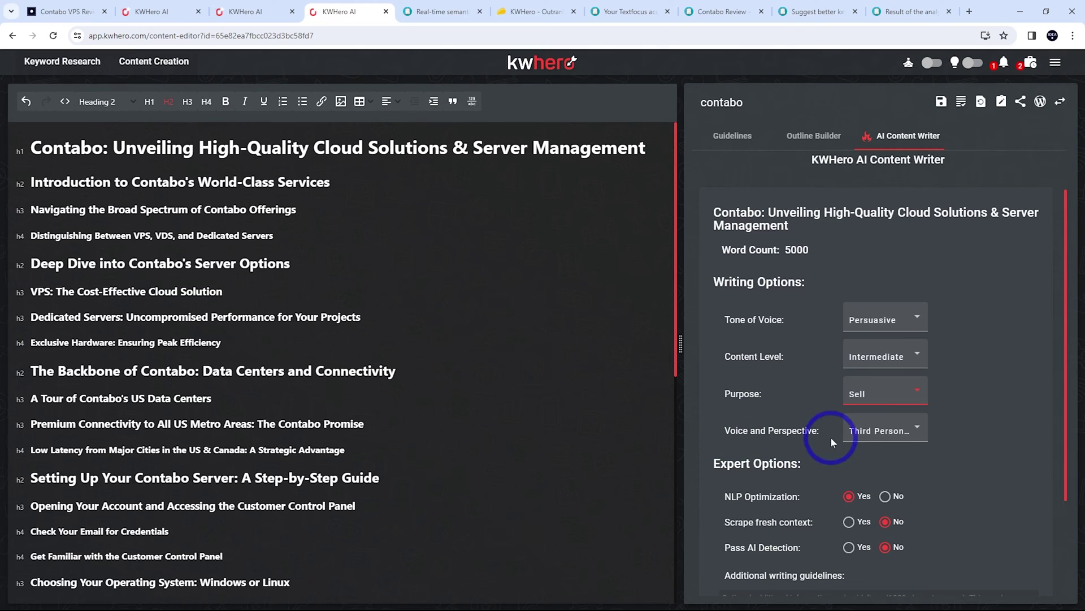
pyautogui.click(870, 434)
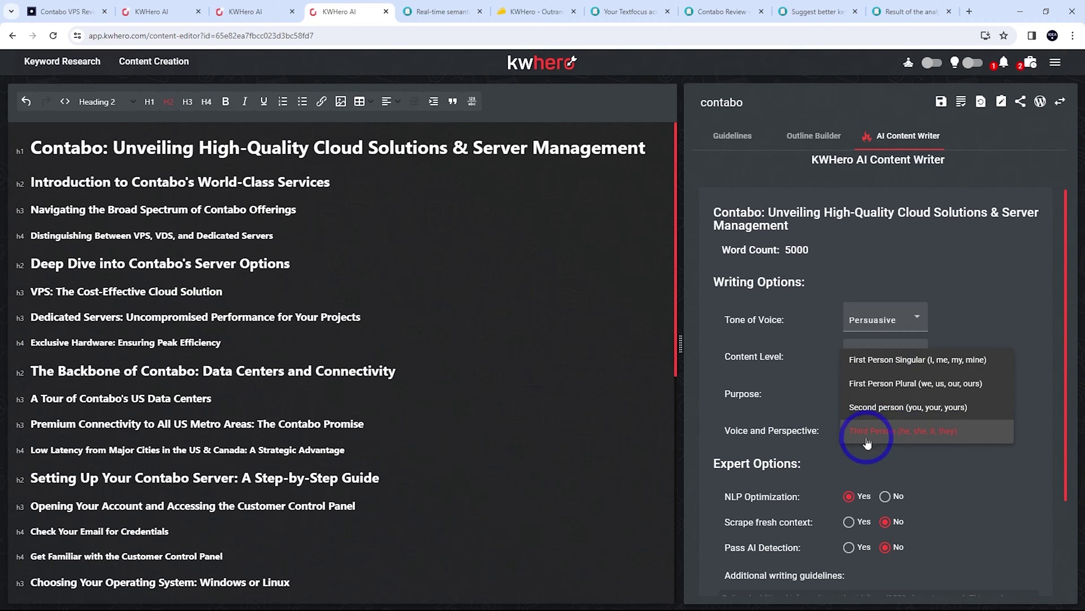
pyautogui.click(893, 438)
pyautogui.scroll(-3, 969, 432)
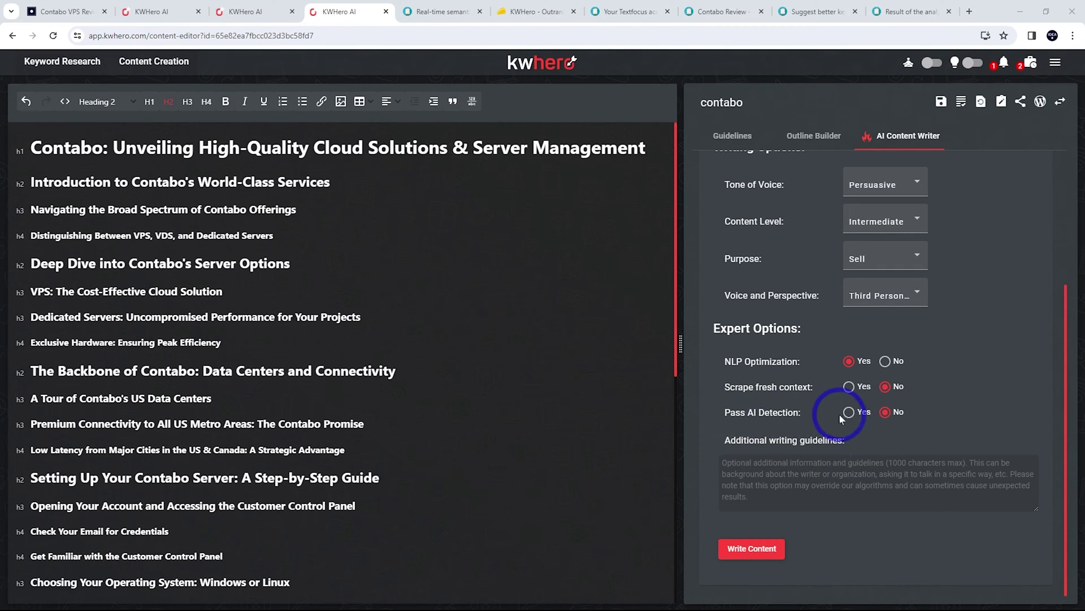
pyautogui.moveTo(786, 364)
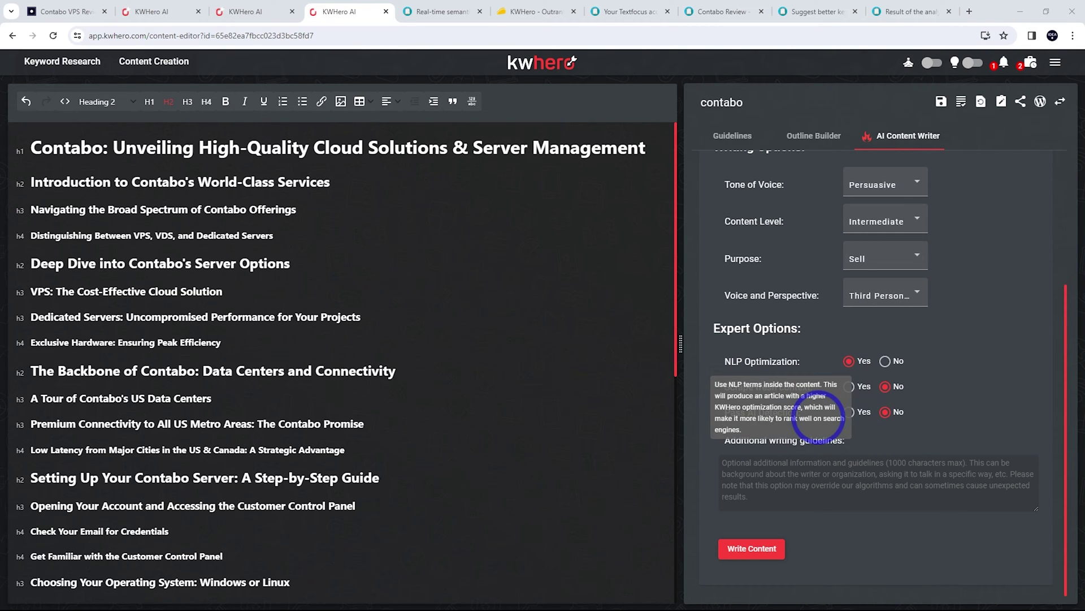
pyautogui.click(748, 551)
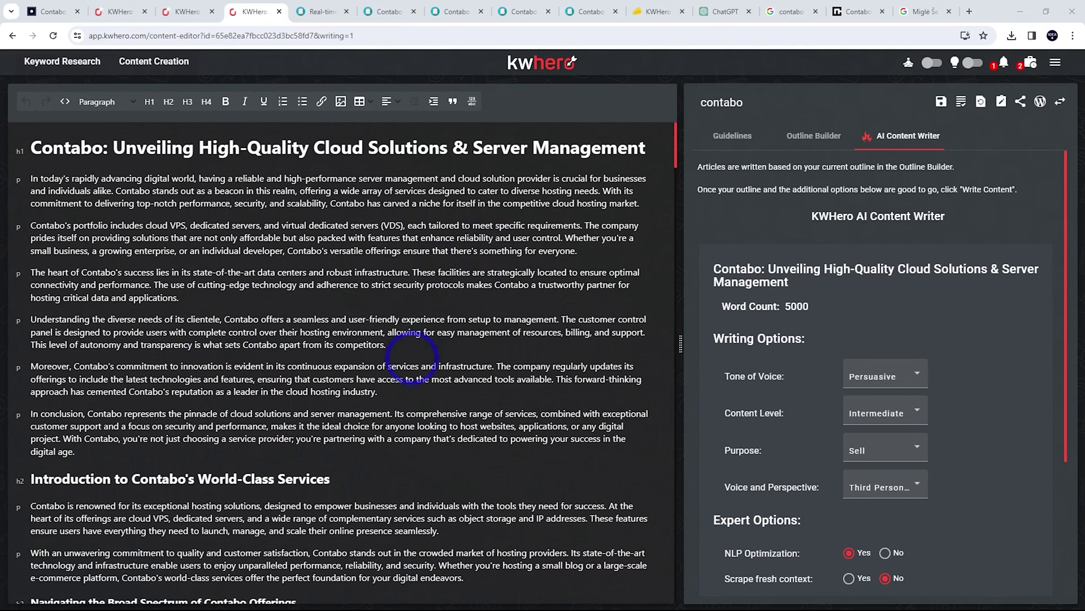
# - Check the finished article's guidelines: score 82/100, 5,235 words, 33 headings, 84 paragraphs
pyautogui.click(746, 151)
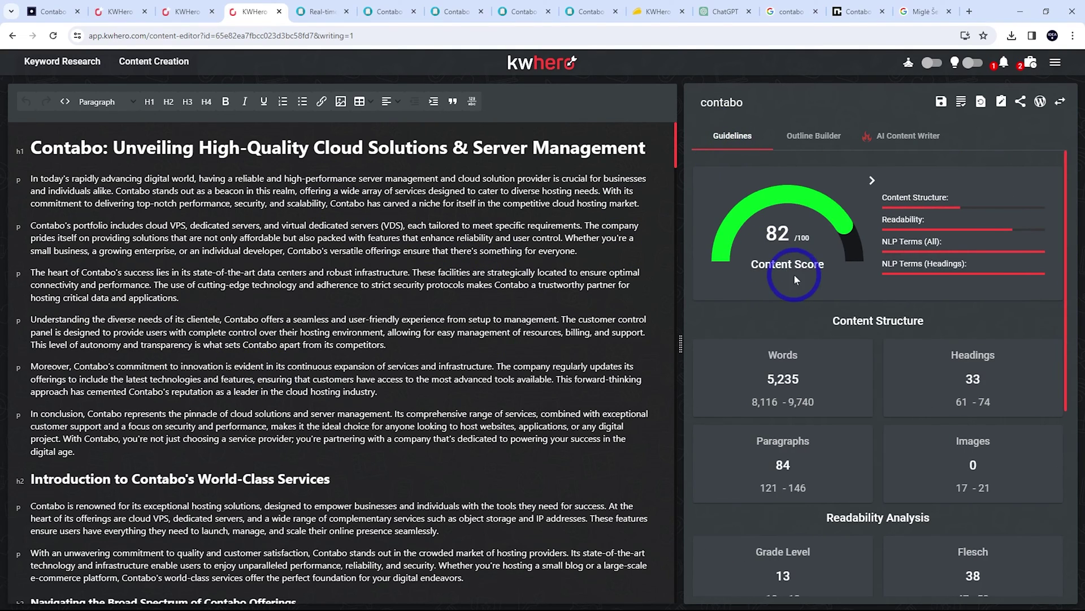
pyautogui.click(789, 395)
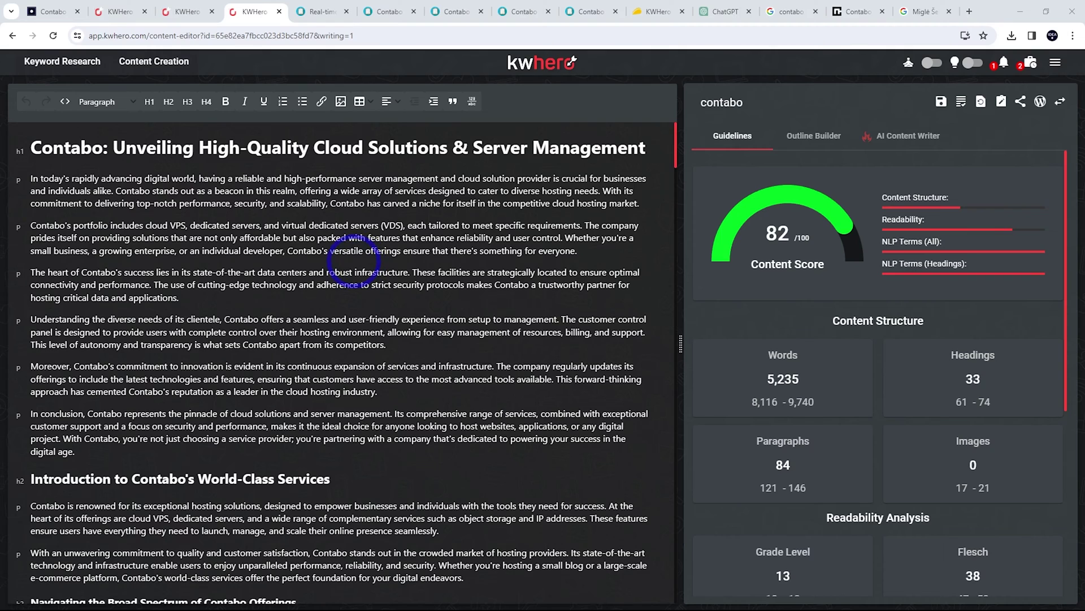
# - Open Cybernews' 'Contabo review: VPS powerhouse on a budget' from the Google results and read through it
pyautogui.click(791, 11)
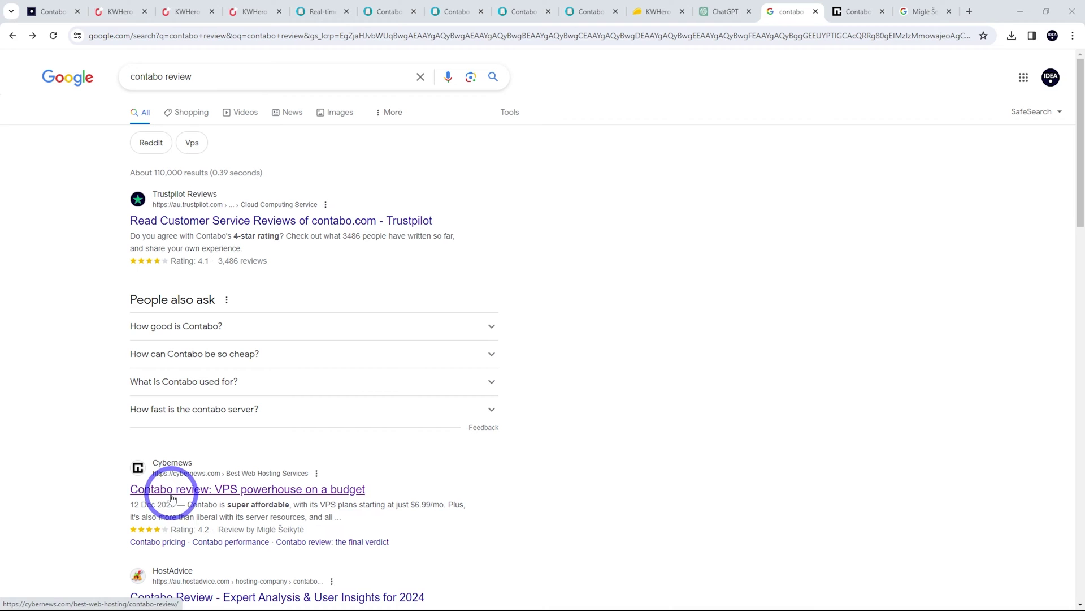
pyautogui.click(858, 12)
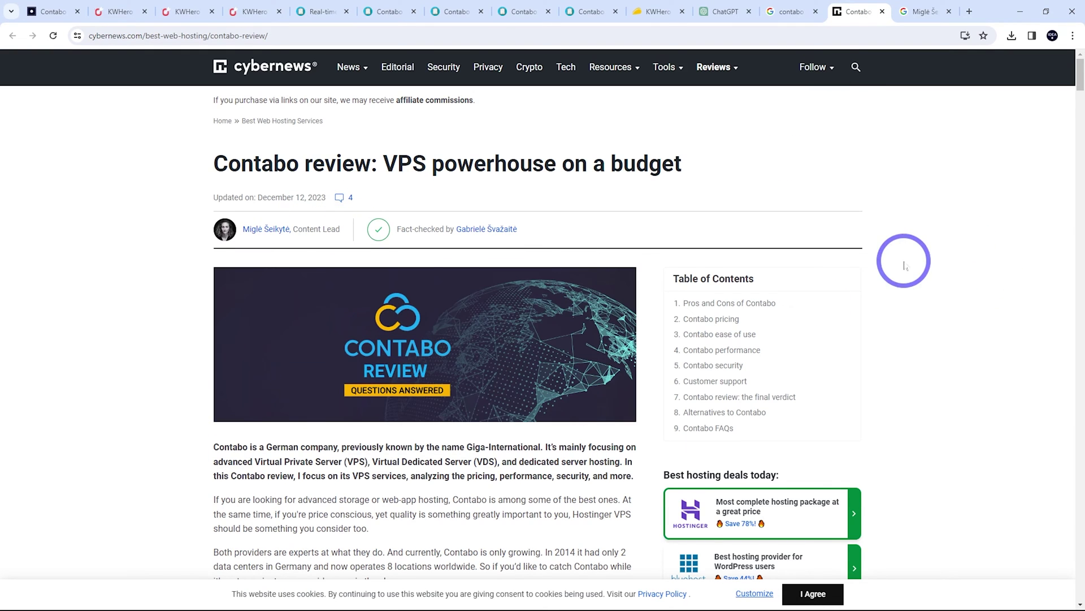
pyautogui.scroll(-7, 904, 260)
pyautogui.moveTo(1078, 104); pyautogui.dragTo(1059, 77)
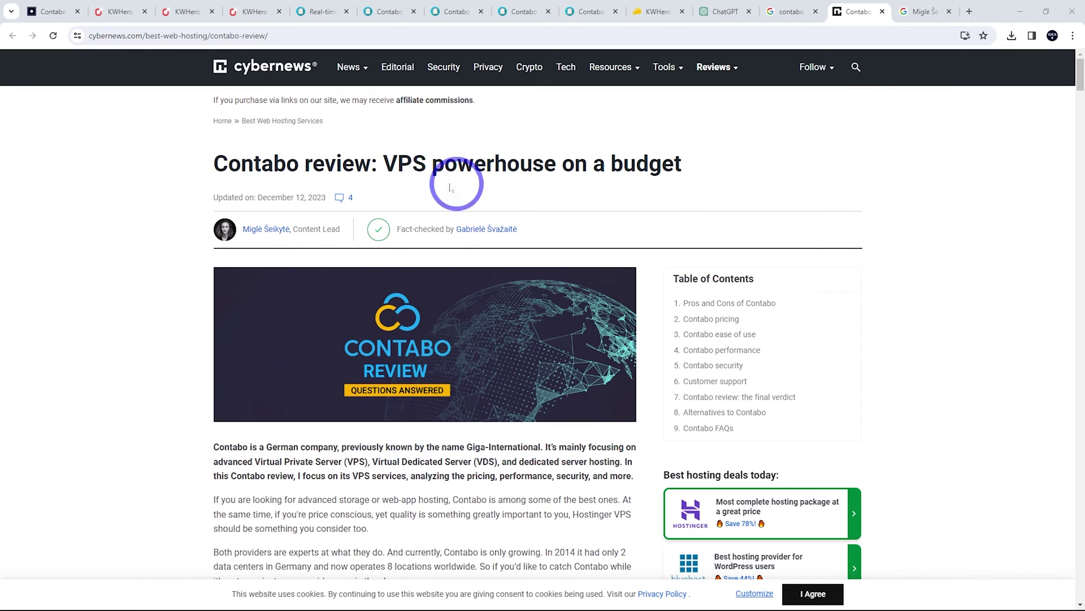
pyautogui.scroll(-7, 955, 320)
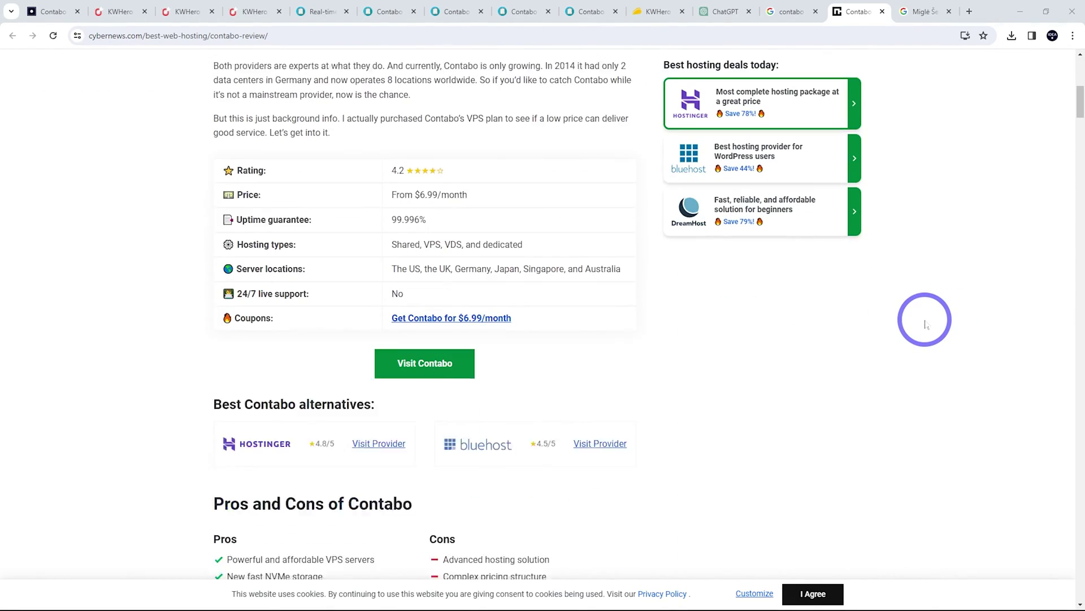
pyautogui.scroll(-15, 925, 323)
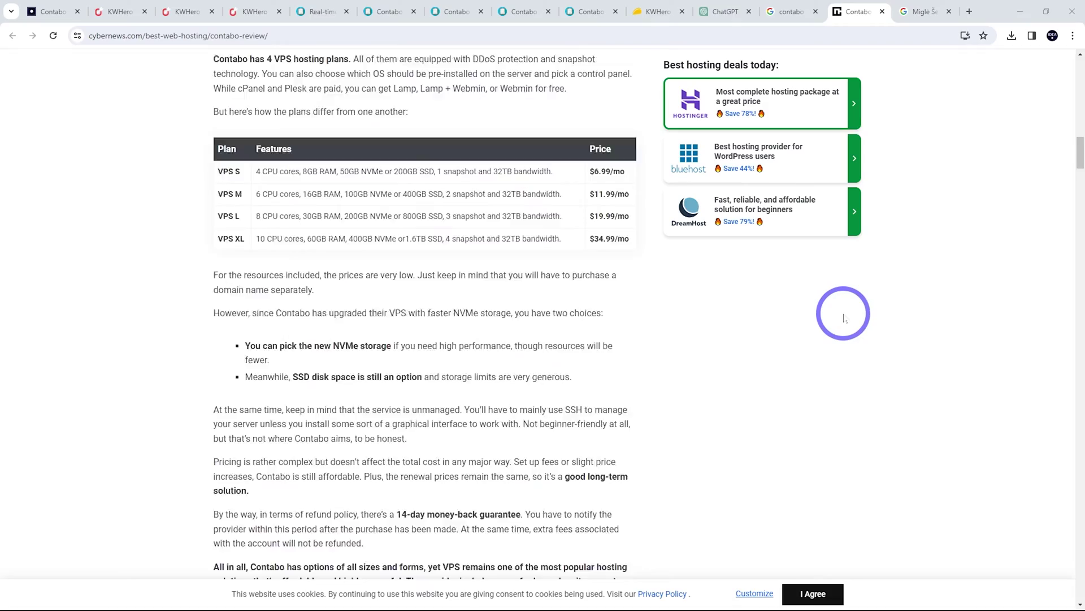
pyautogui.scroll(5, 843, 318)
pyautogui.scroll(-13, 546, 322)
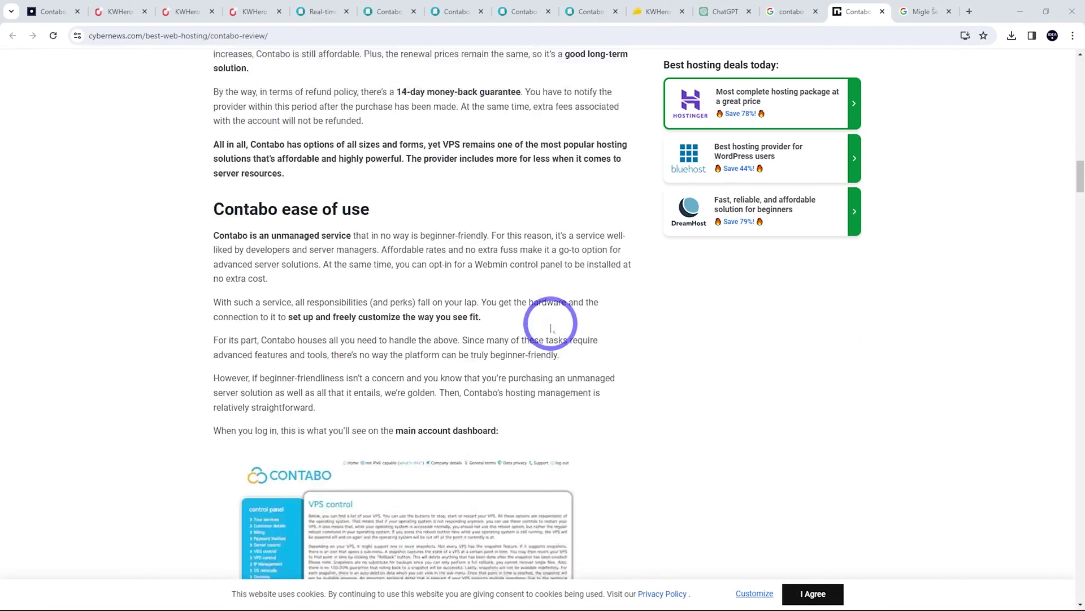
pyautogui.scroll(-11, 551, 325)
pyautogui.scroll(3, 358, 194)
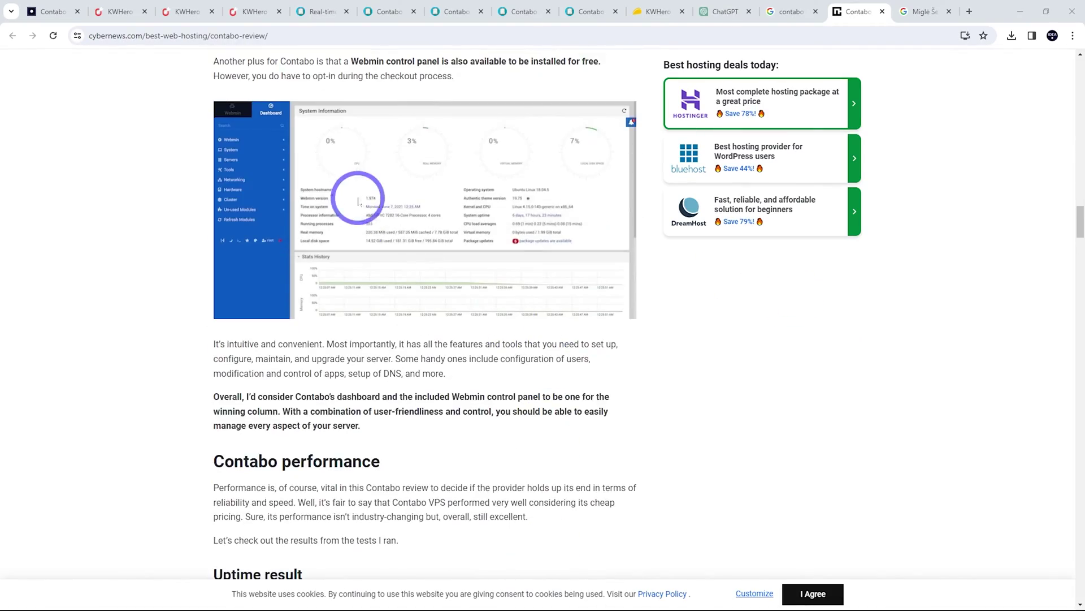
pyautogui.scroll(-9, 533, 194)
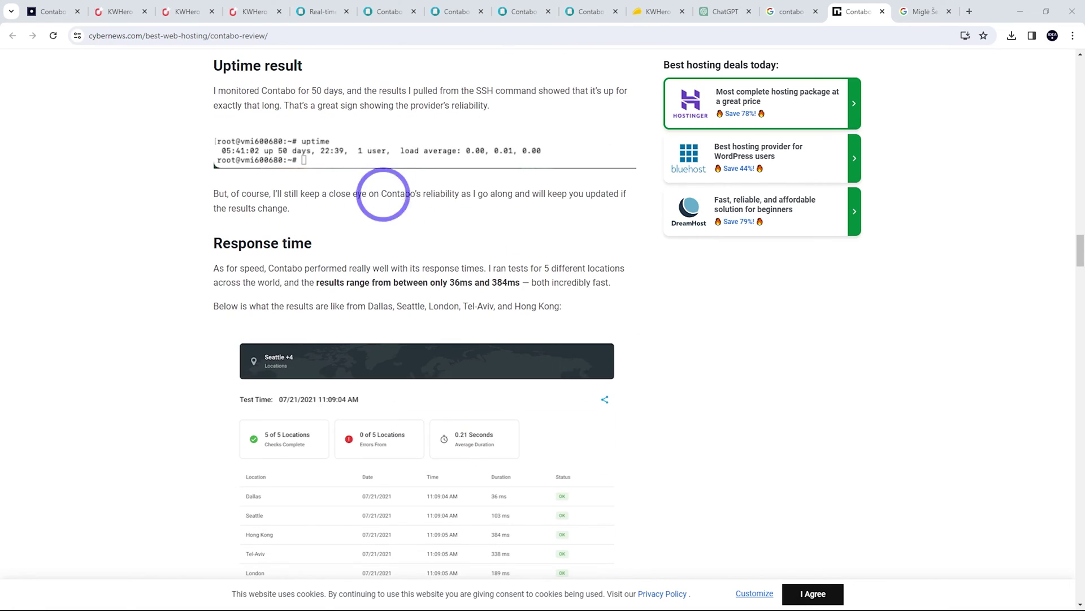
pyautogui.scroll(-5, 322, 187)
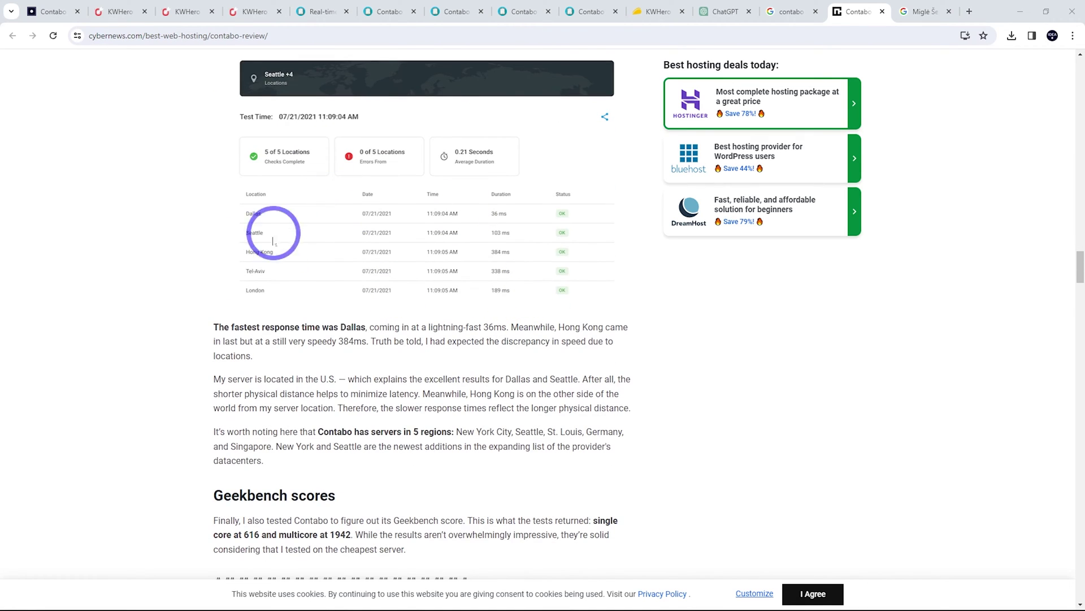
pyautogui.scroll(-7, 512, 221)
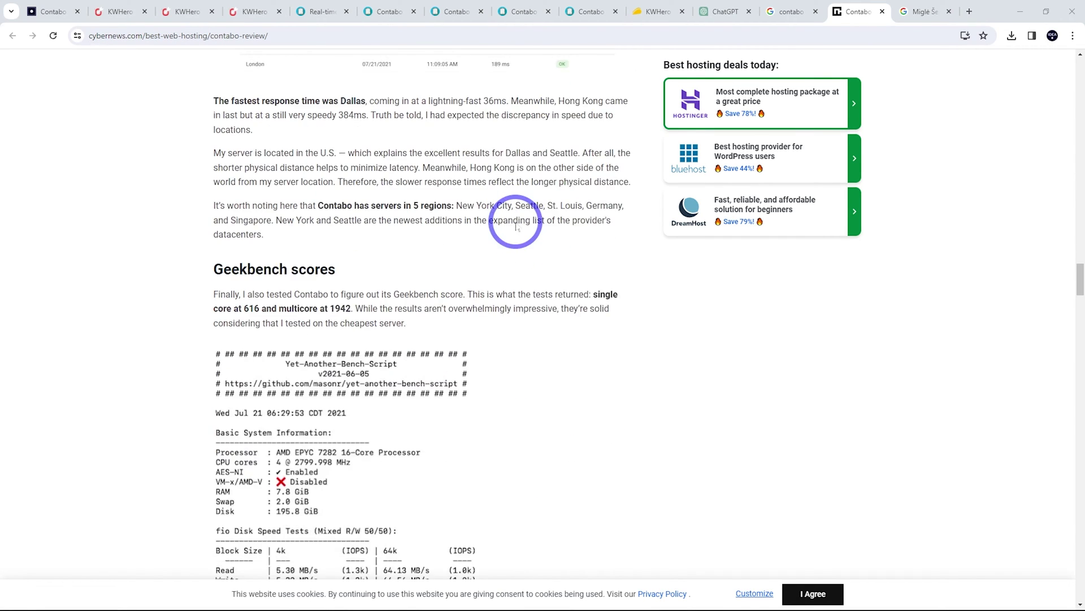
pyautogui.scroll(-4, 291, 206)
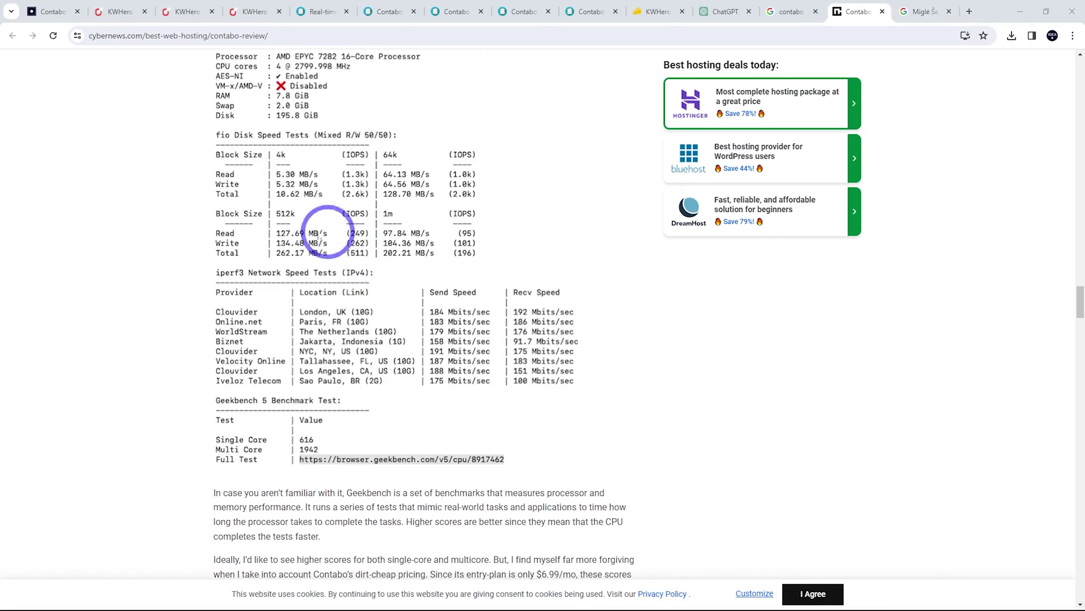
pyautogui.scroll(20, 609, 315)
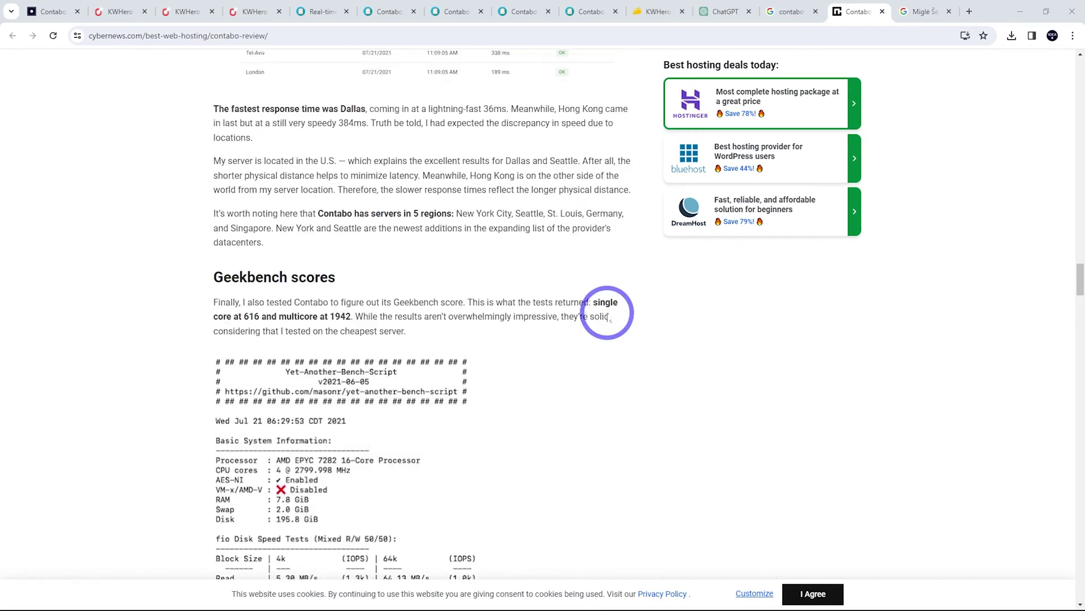
pyautogui.scroll(5, 608, 318)
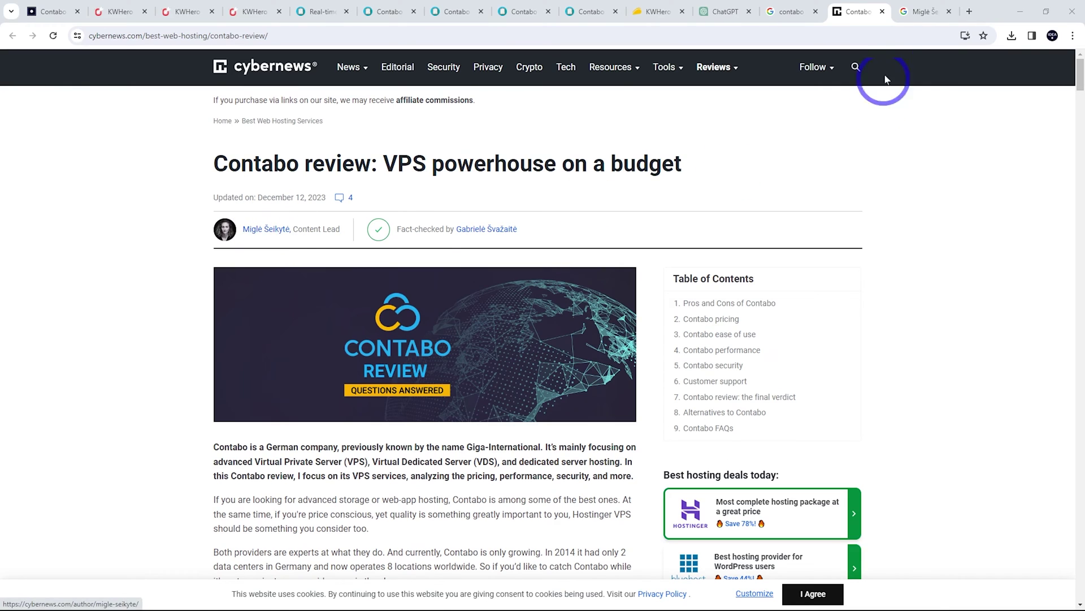
pyautogui.click(910, 12)
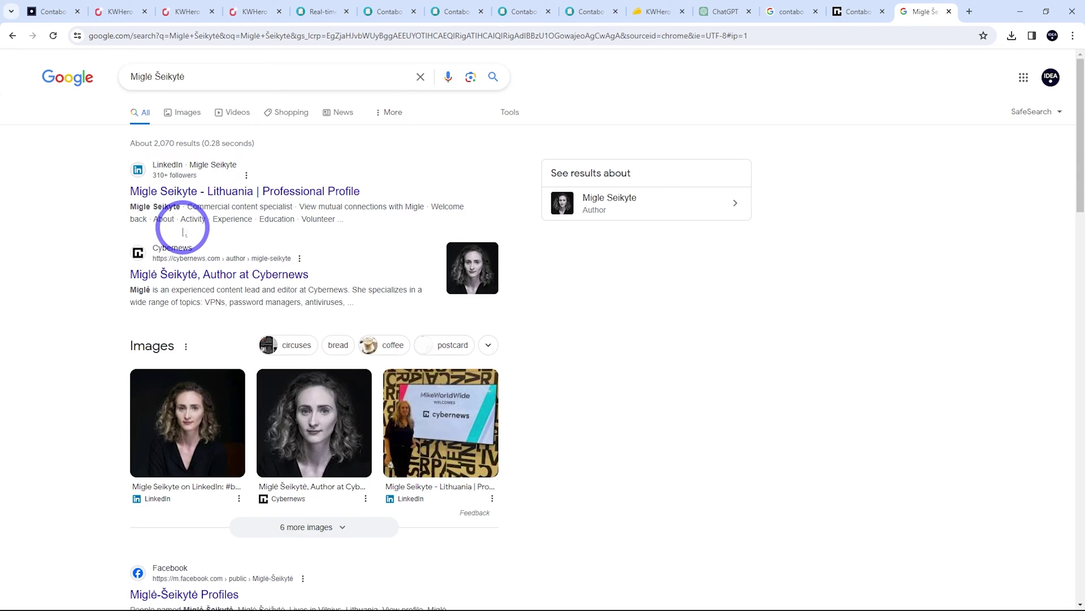
pyautogui.click(858, 11)
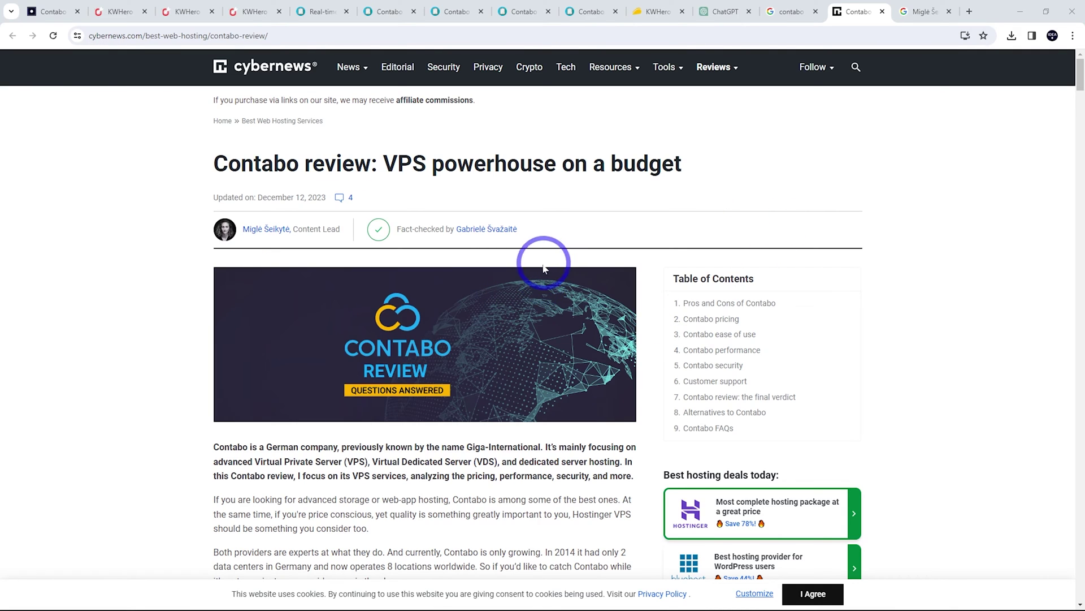
# - Glance at the ideaspot Contabo VPS review, then jump to the TextFocus home page with Ctrl+5
pyautogui.click(56, 11)
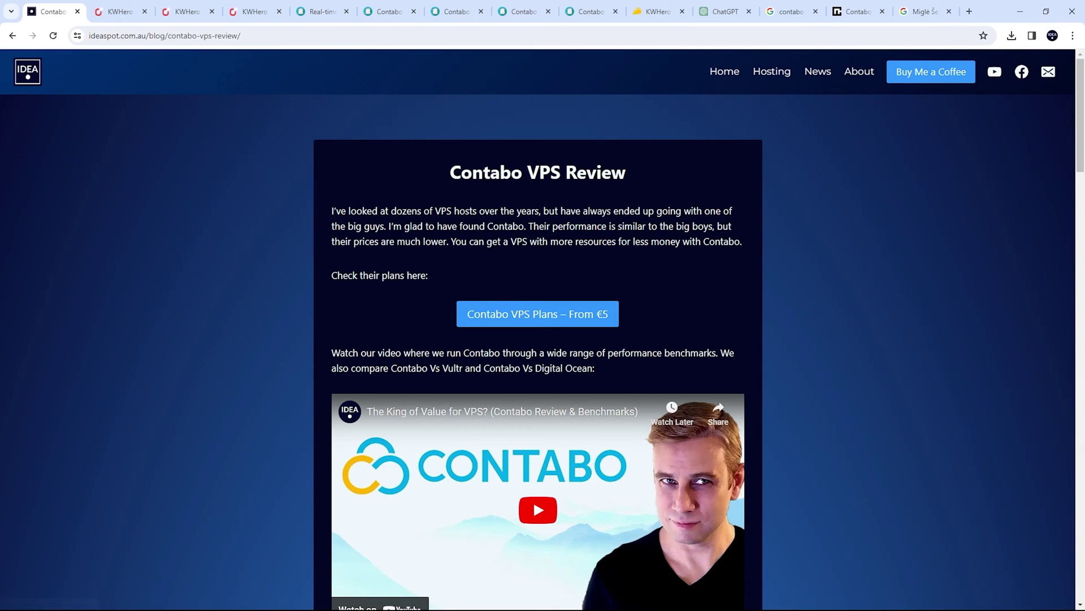
pyautogui.hotkey('ctrl', '5')
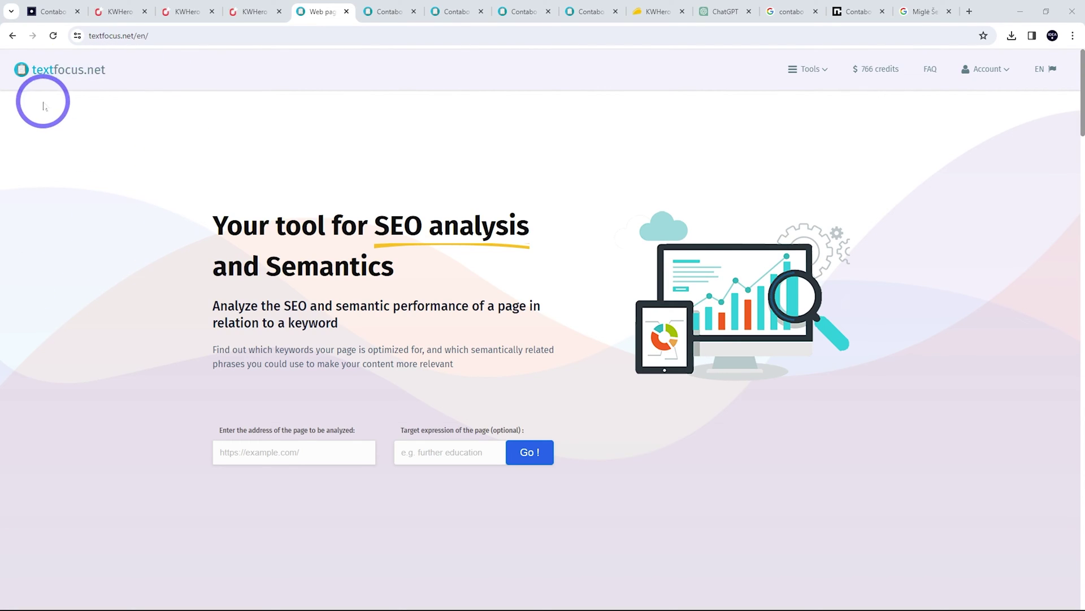
# - Open TextFocus's Optimized copywriting writing tool from the Tools menu
pyautogui.click(819, 82)
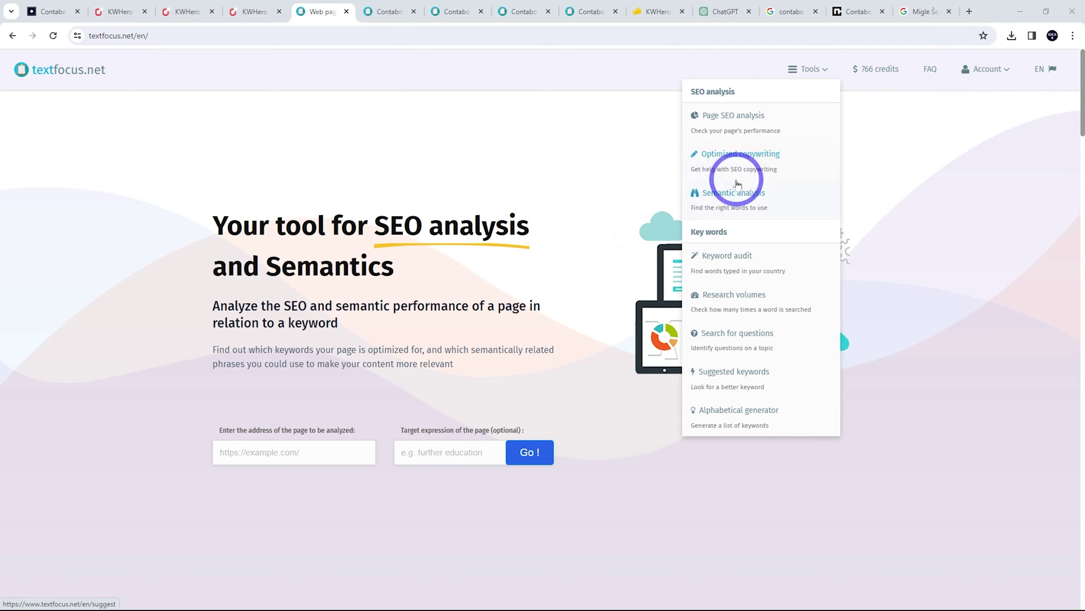
pyautogui.click(727, 162)
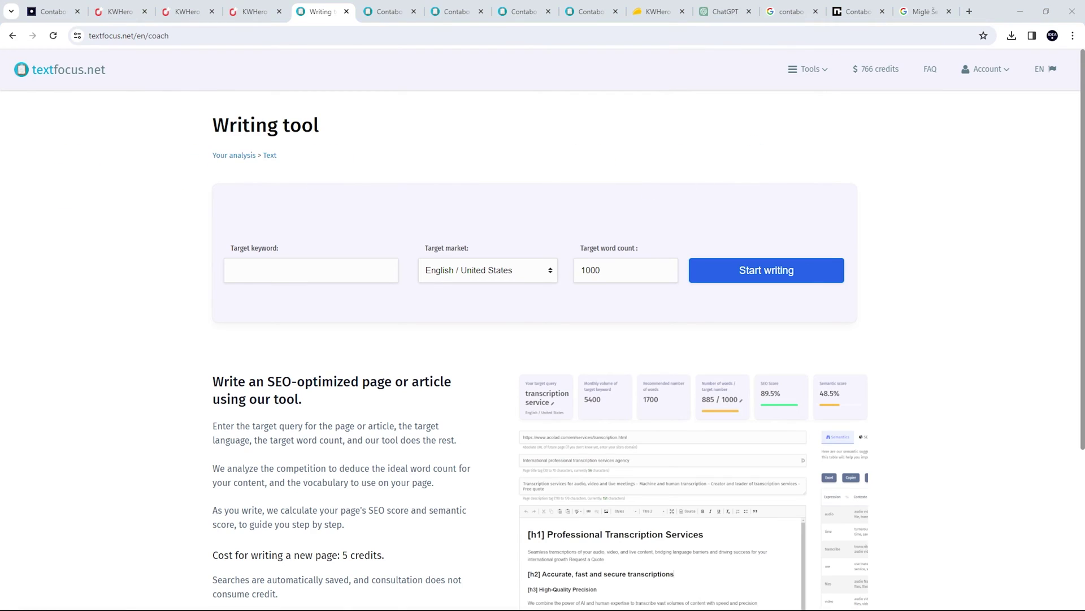
# - Start a writing project with 'Contabo Review' picked from autofill as the target keyword
pyautogui.click(255, 272)
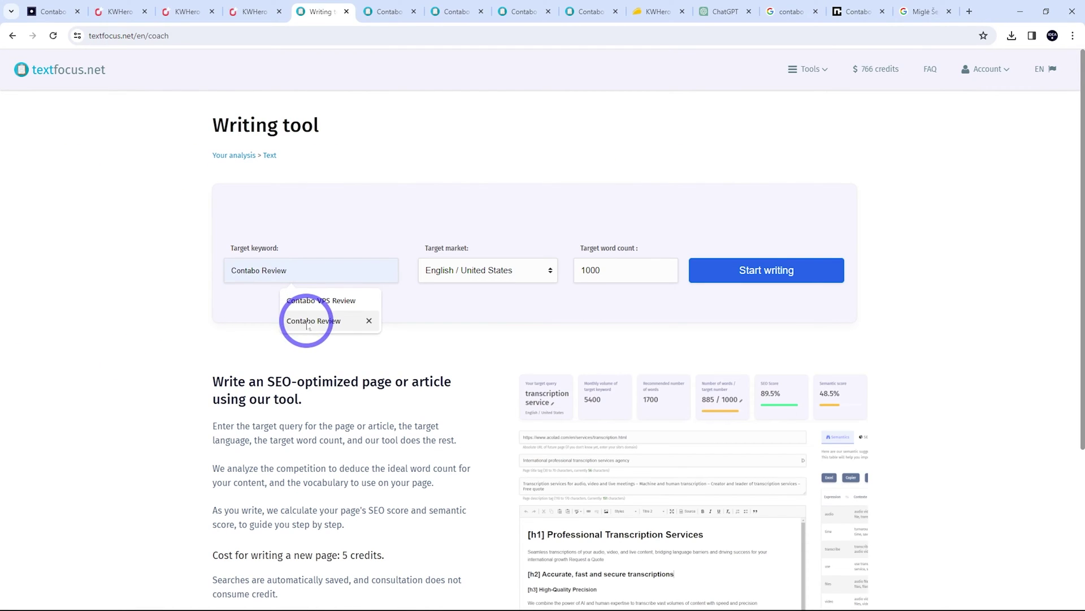
pyautogui.click(306, 322)
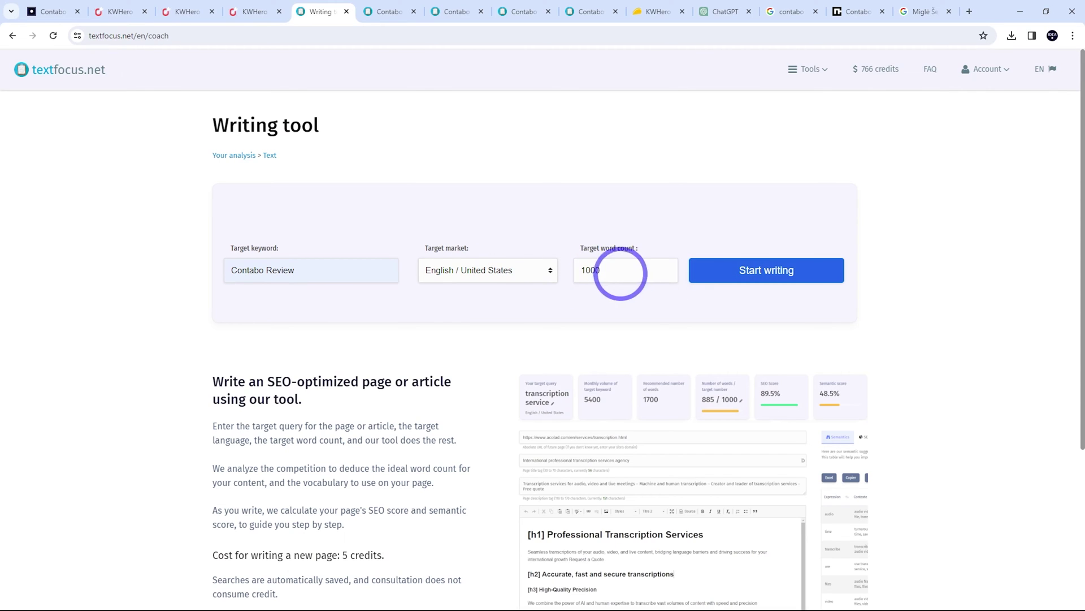
pyautogui.click(802, 270)
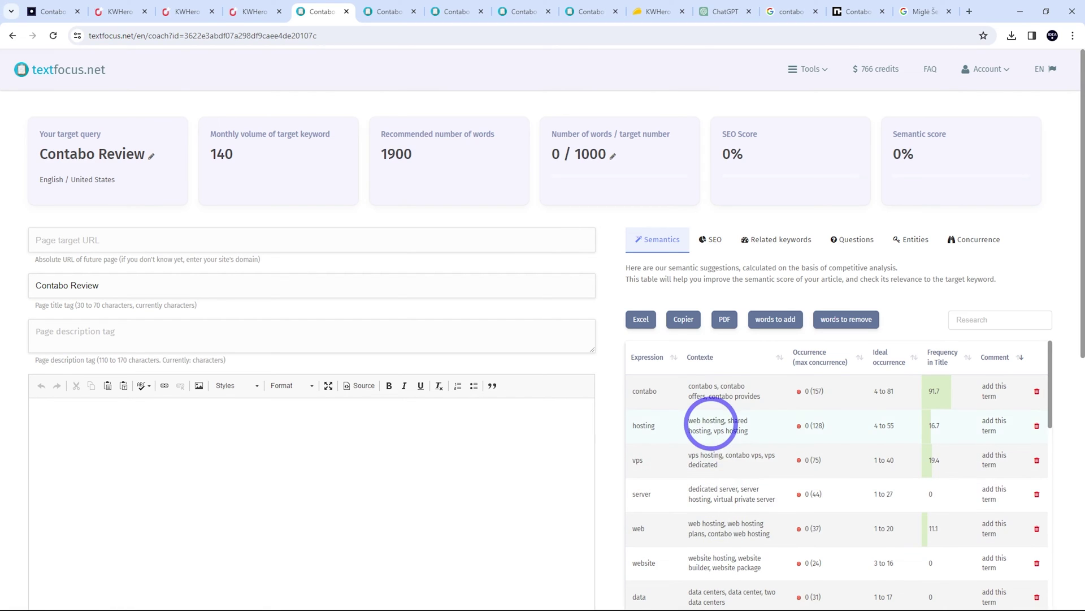
# - Export the semantic term suggestions table to an Excel file
pyautogui.scroll(-2, 703, 407)
pyautogui.scroll(2, 708, 481)
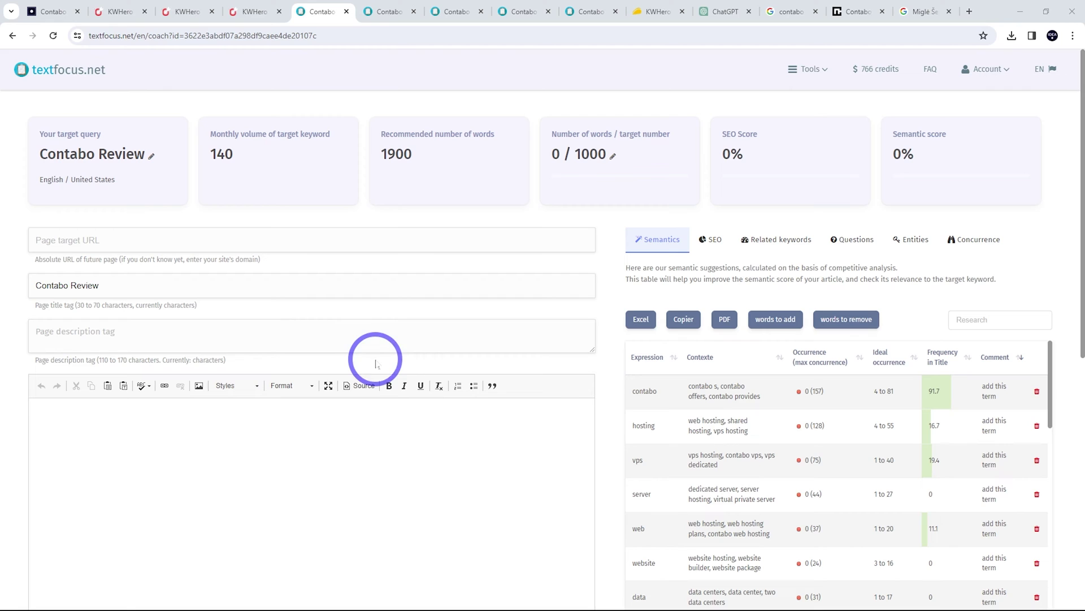
pyautogui.click(642, 320)
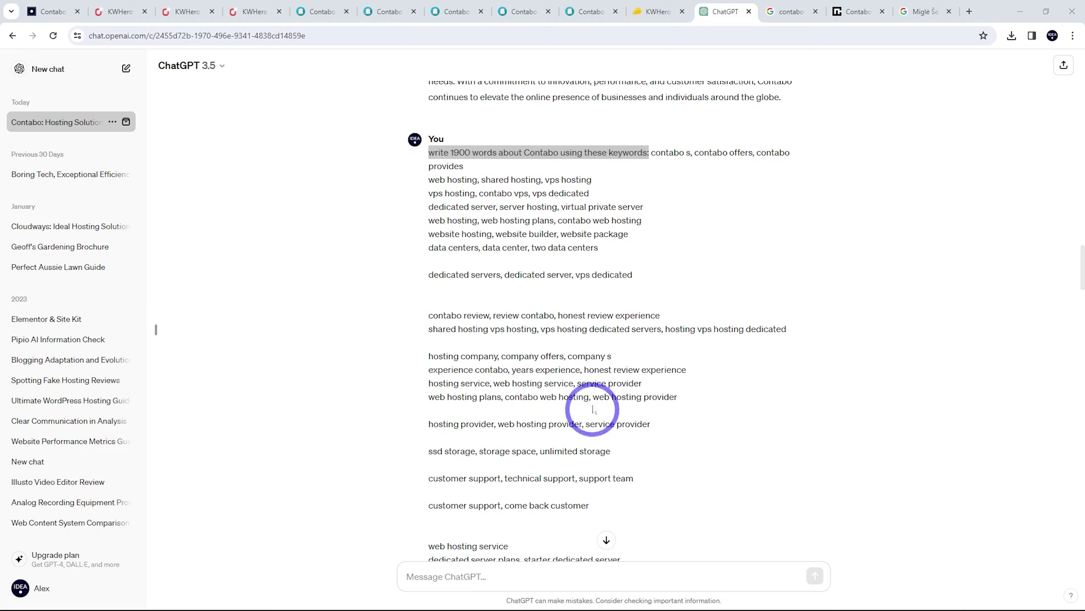
# - Skim ChatGPT's generated Contabo review, then return to the 1360-word article in TextFocus
pyautogui.scroll(-10, 610, 316)
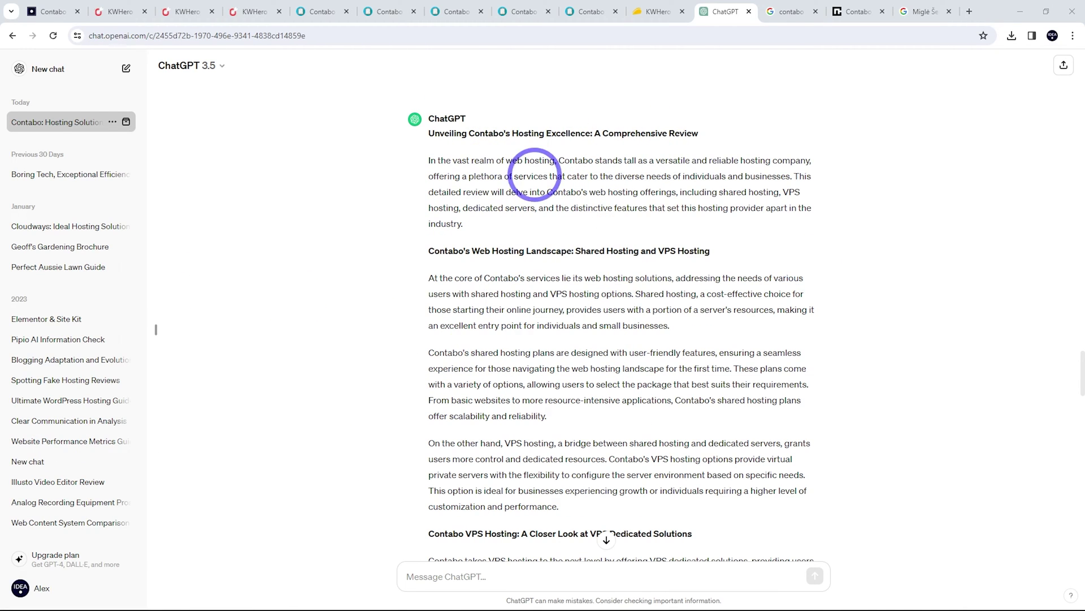
pyautogui.scroll(-6, 508, 279)
pyautogui.scroll(6, 562, 368)
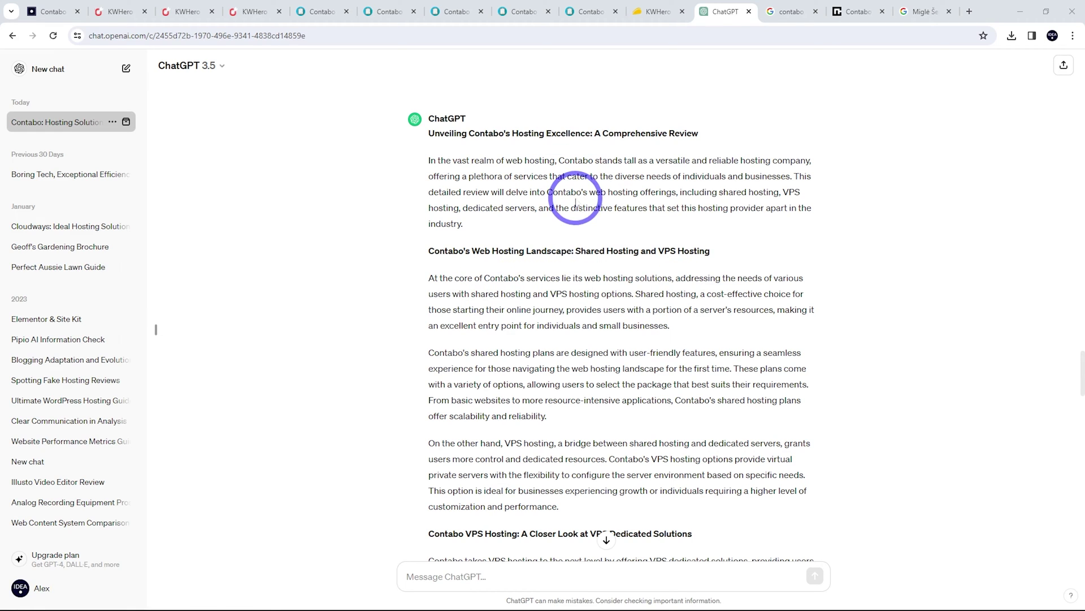
pyautogui.hotkey('ctrl', '5')
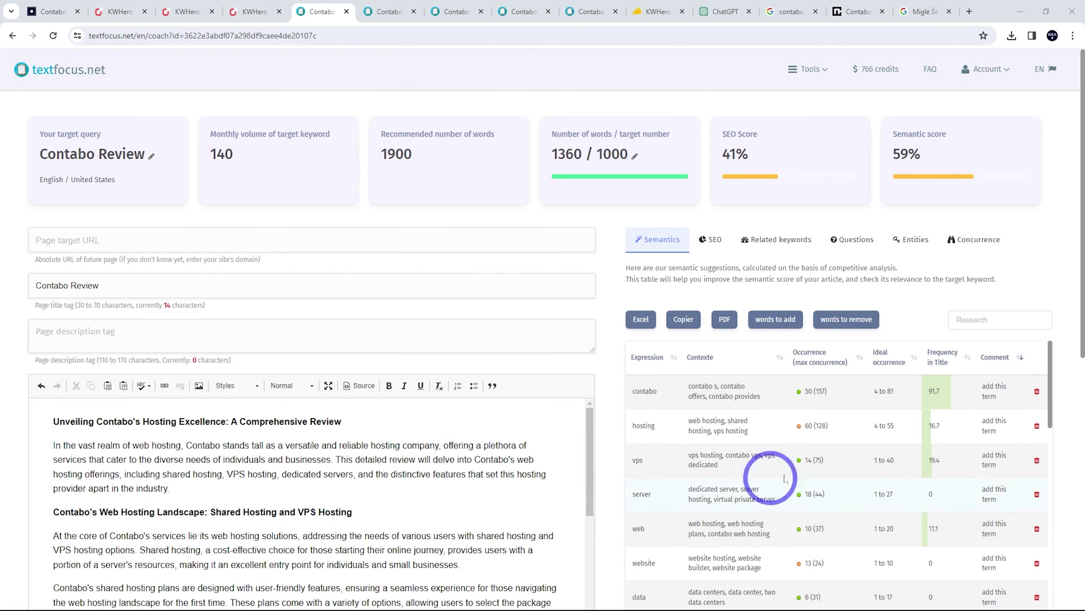
# - Delete surplus 'hosting' mentions, dropping the count from 60 to 55 and the article to 1355 words
pyautogui.press('BackSpace')
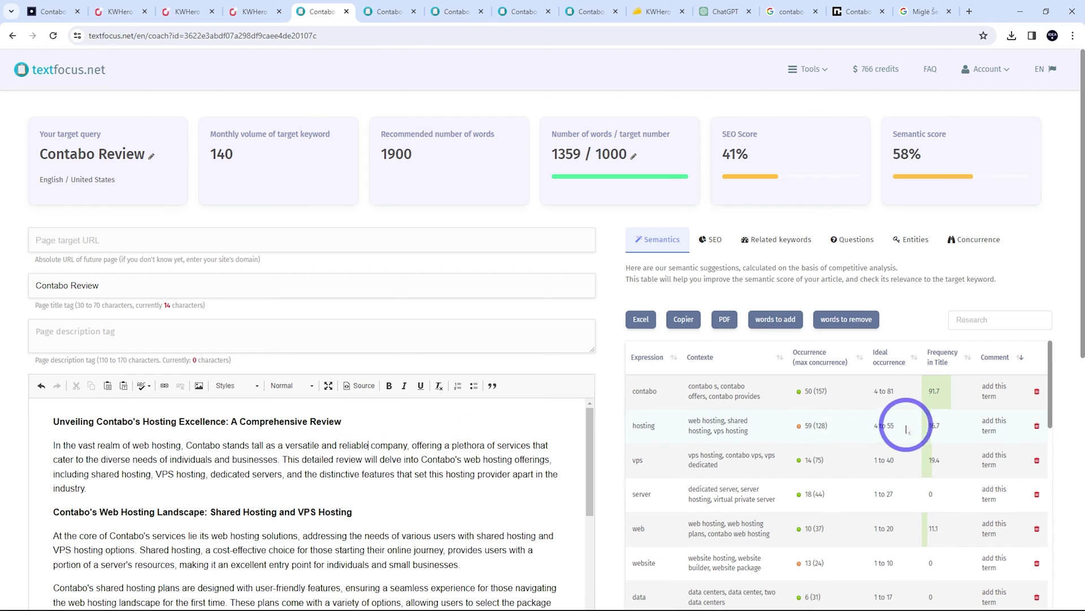
pyautogui.scroll(-6, 286, 468)
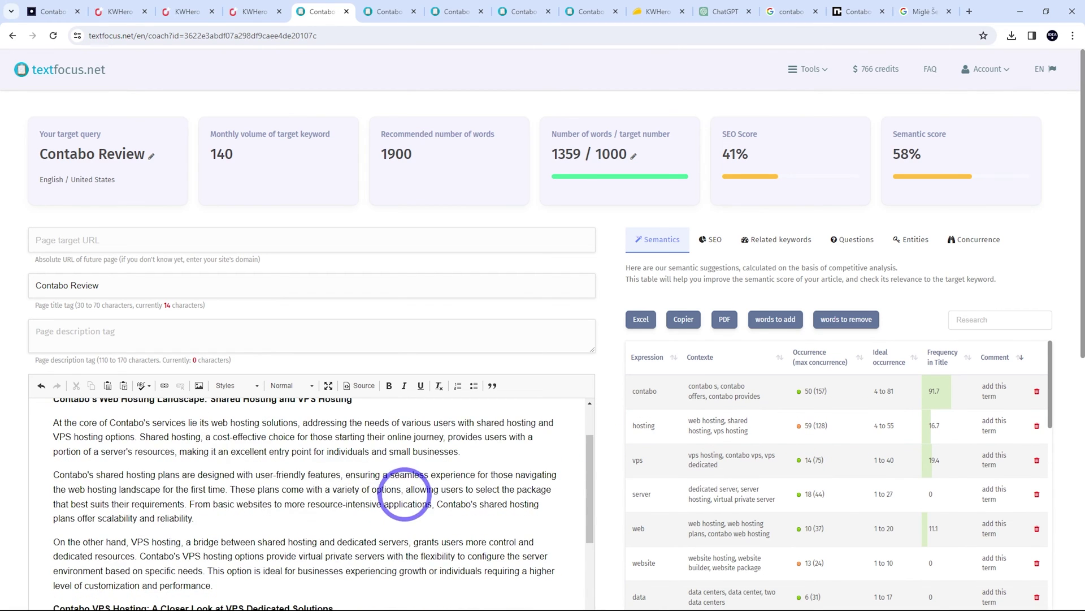
pyautogui.scroll(-2, 362, 475)
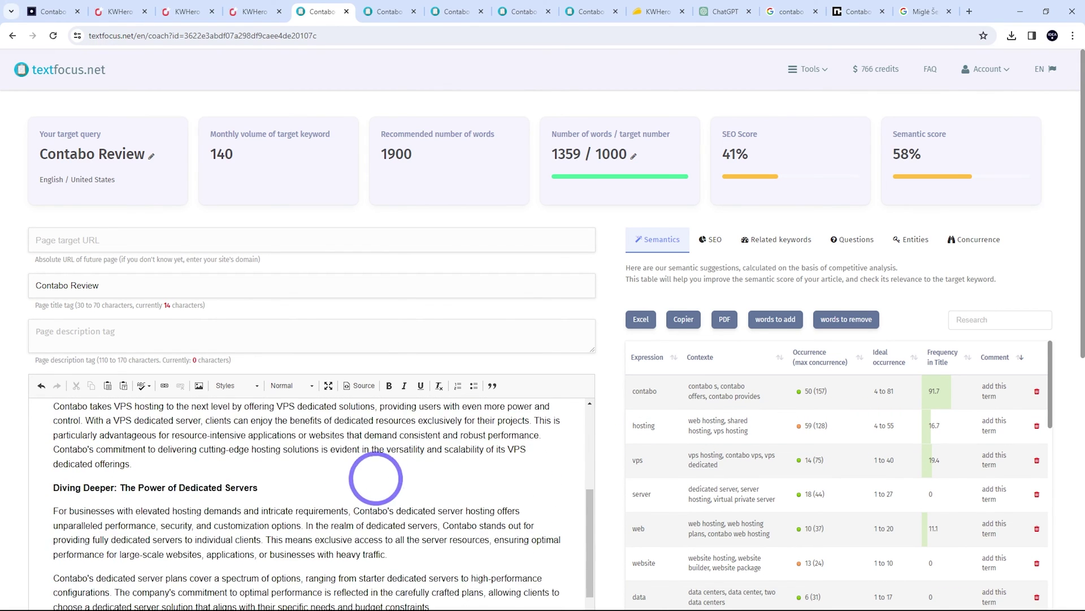
pyautogui.scroll(1, 283, 498)
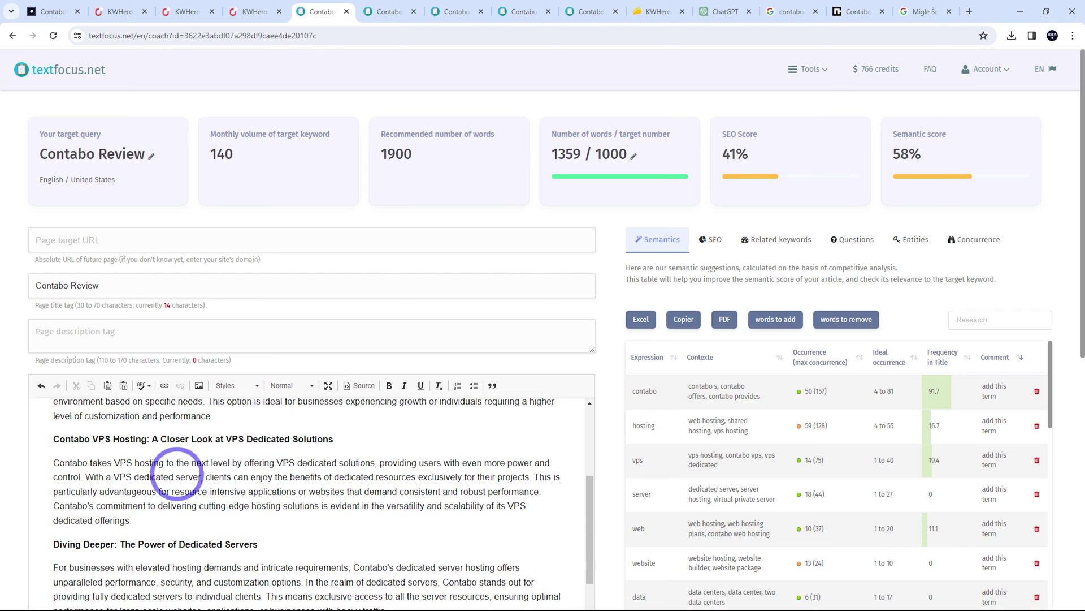
pyautogui.hotkey('ctrl', 'z')
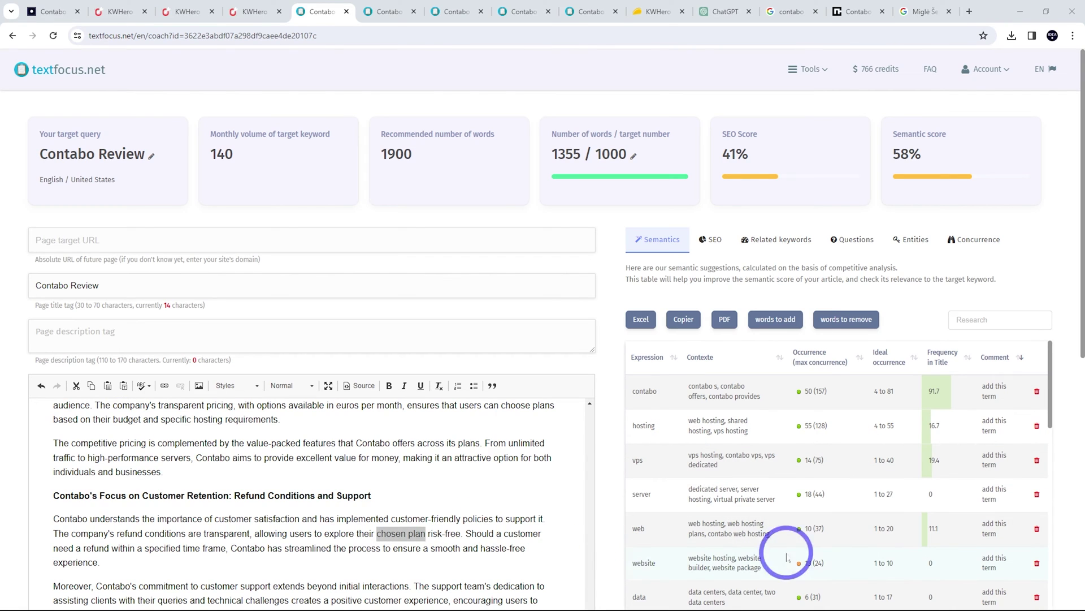
# - Find 'hosting' in the article and turn one occurrence into 'server hosting'
pyautogui.scroll(-4, 12, 512)
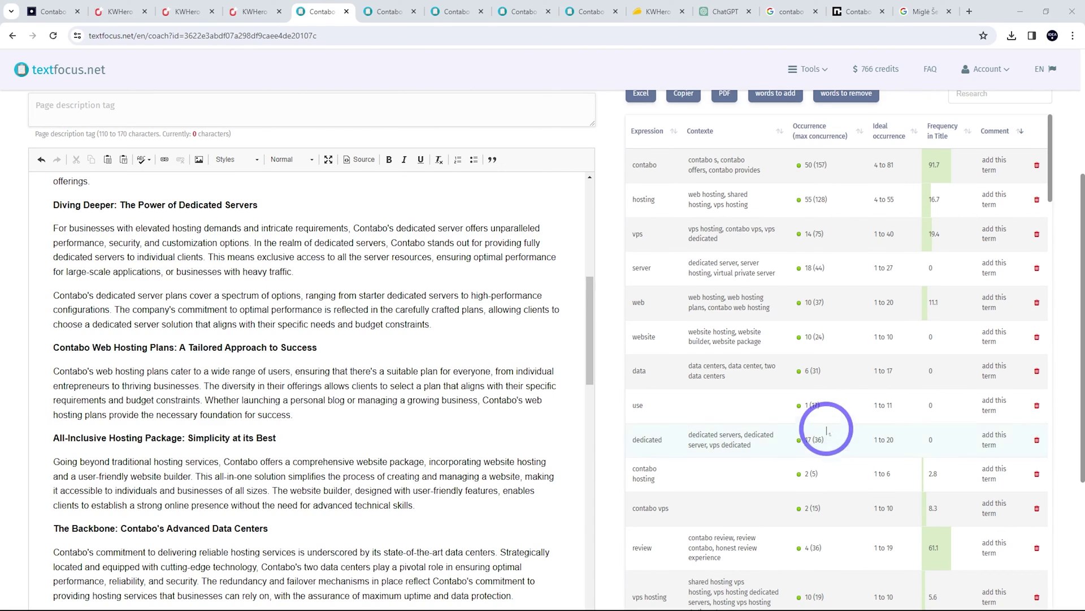
pyautogui.scroll(-5, 735, 297)
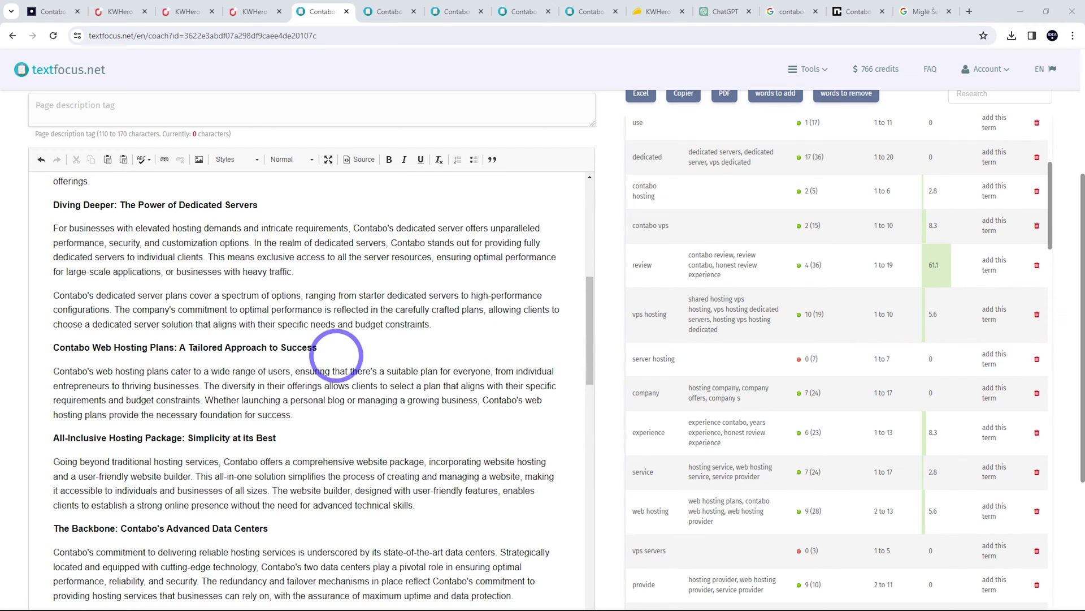
pyautogui.hotkey('ctrl', 'f')
pyautogui.write('hosting')
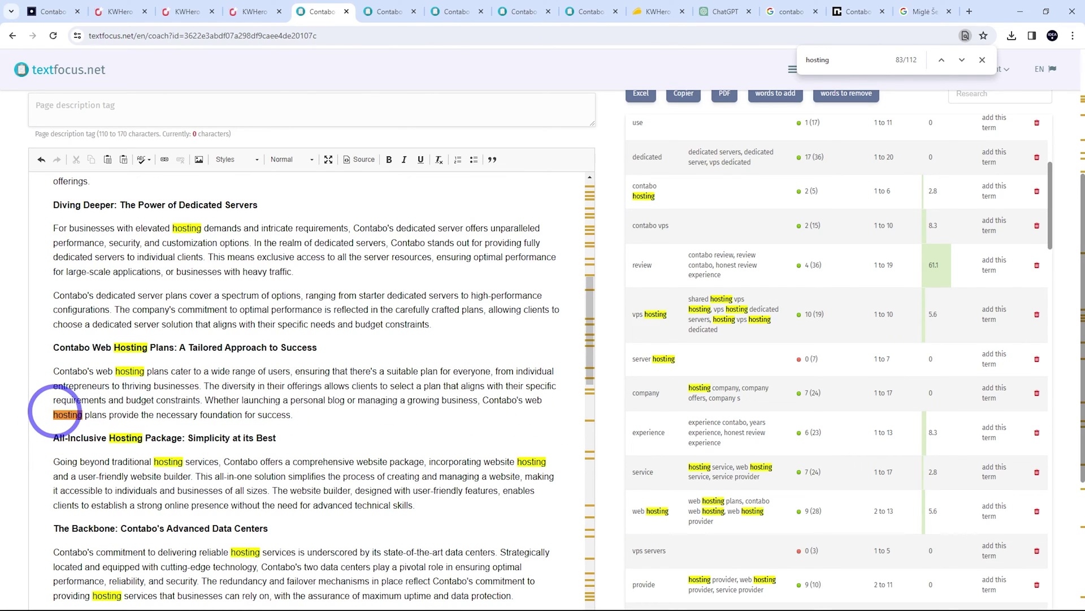
pyautogui.click(251, 346)
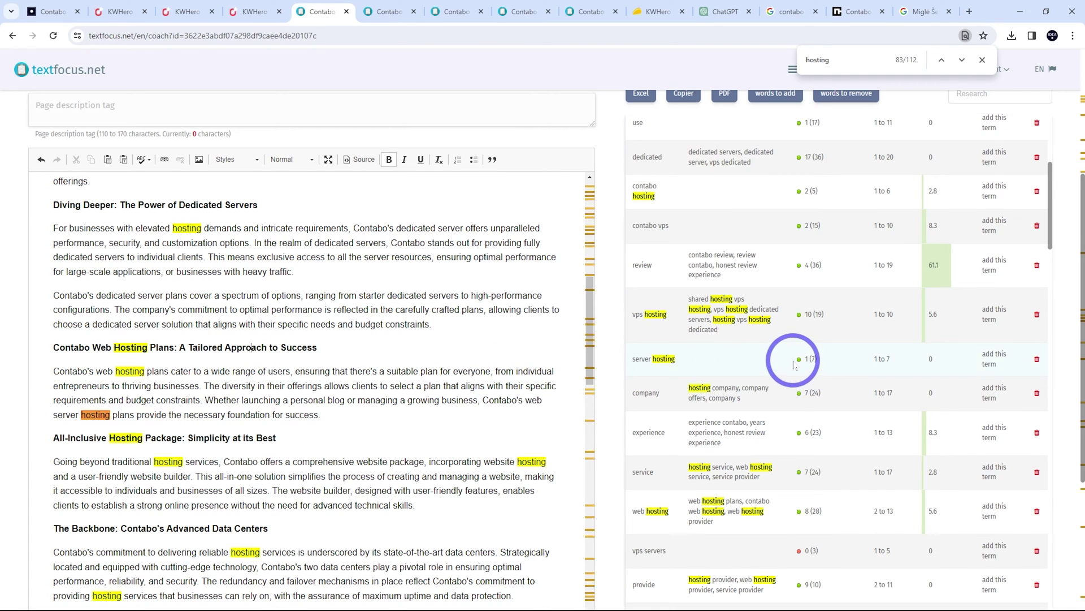
pyautogui.press('Escape')
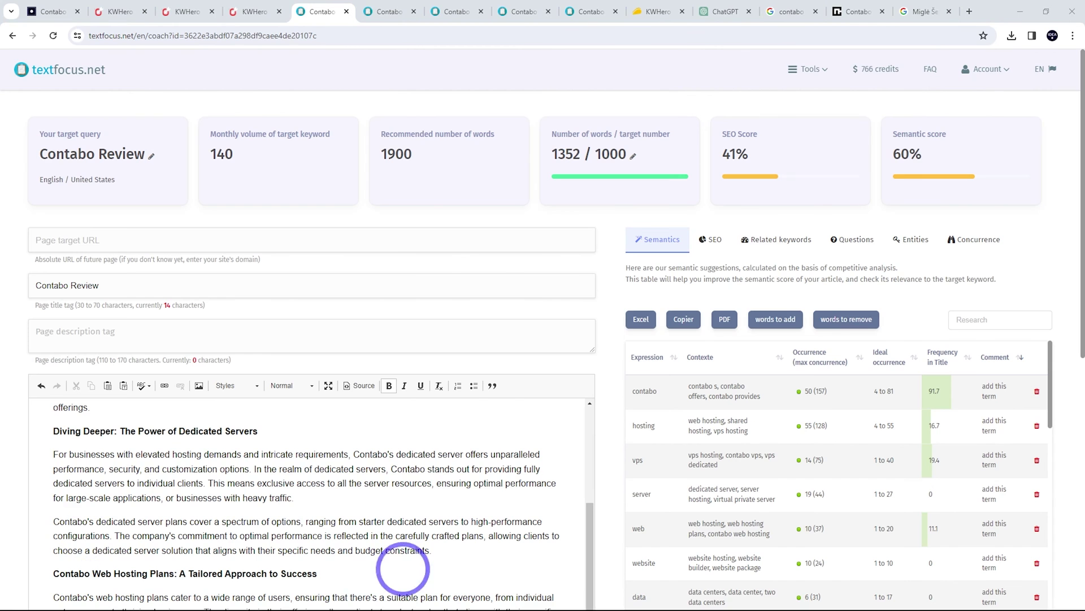
# - Check the SEO criteria with the title 'Contabo VPS Web Hosting Review 2024', then revisit semantic suggestions
pyautogui.scroll(-5, 403, 569)
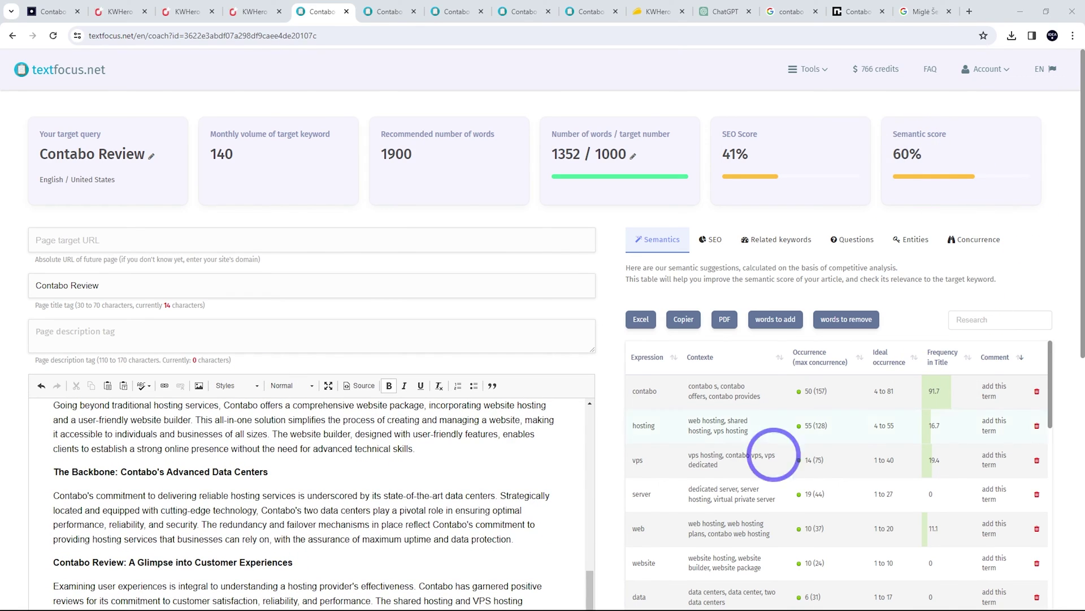
pyautogui.scroll(-5, 788, 453)
pyautogui.scroll(-5, 791, 458)
pyautogui.scroll(-10, 814, 471)
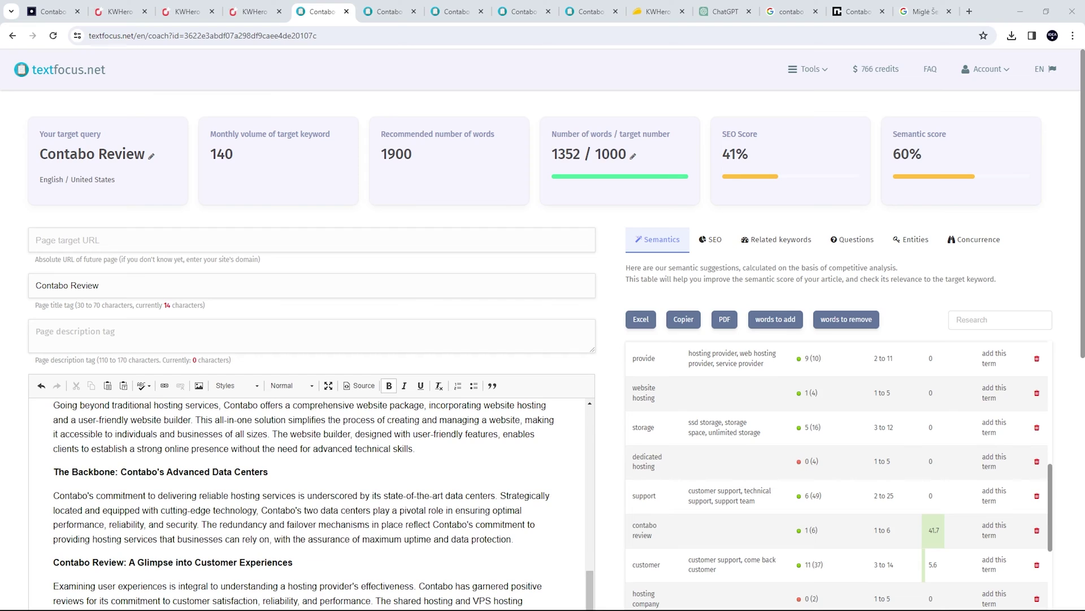
pyautogui.scroll(20, 746, 439)
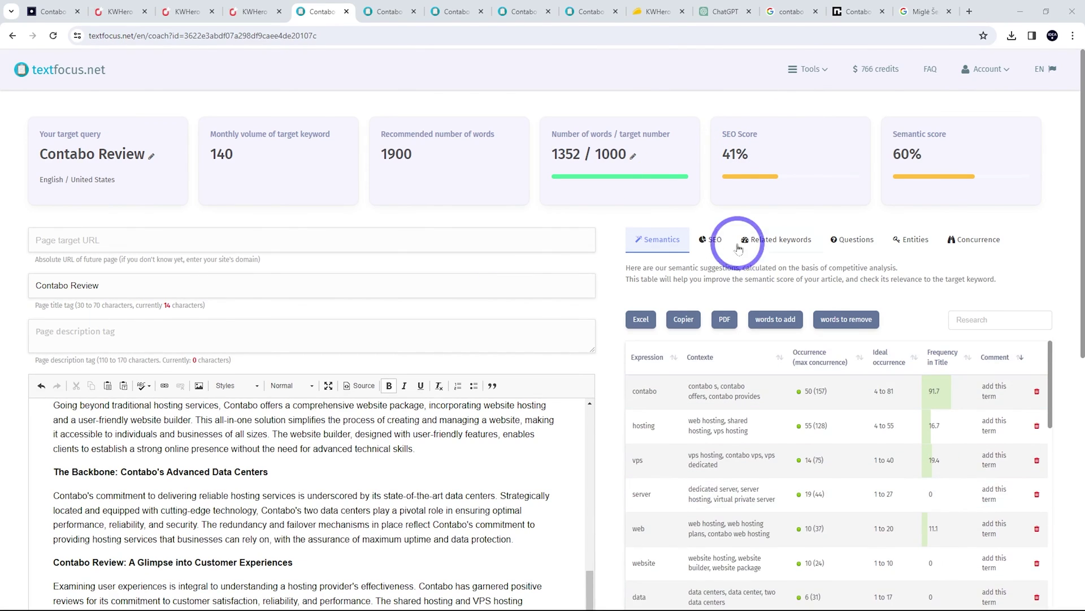
pyautogui.click(711, 240)
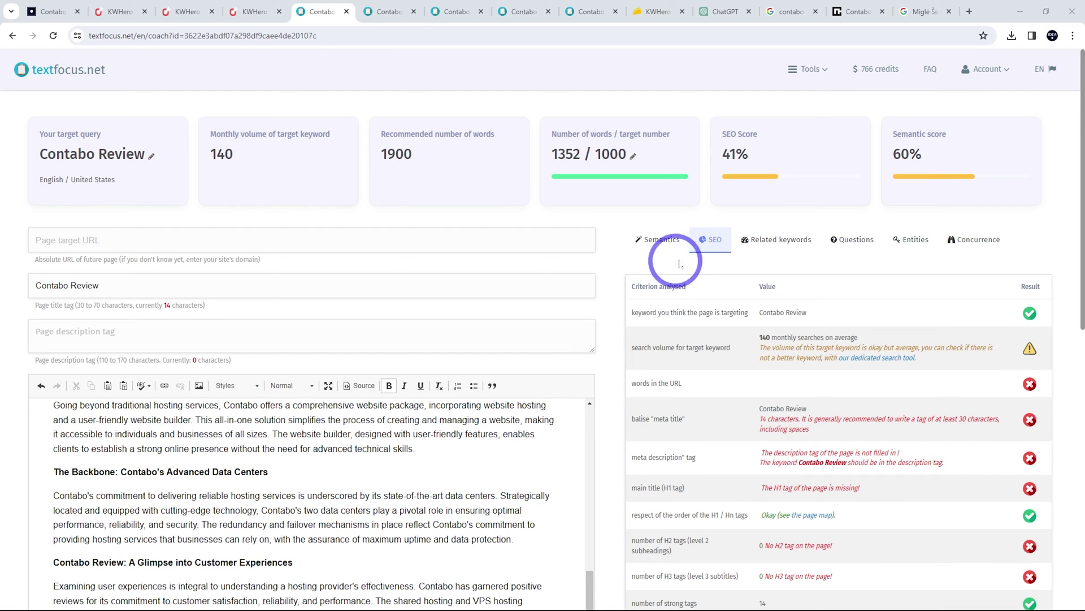
pyautogui.click(669, 242)
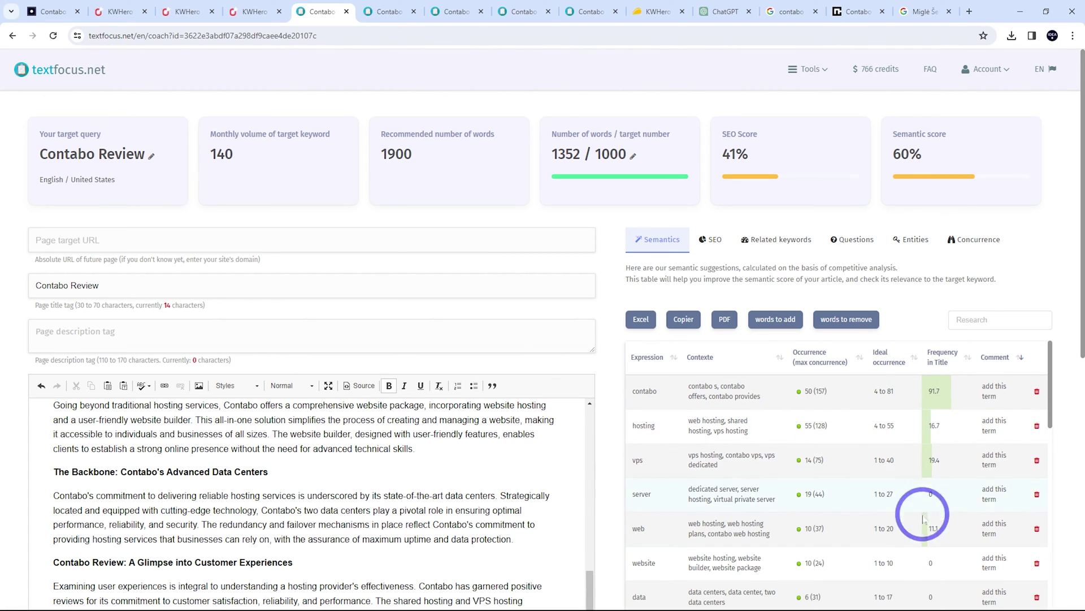
pyautogui.scroll(-5, 851, 528)
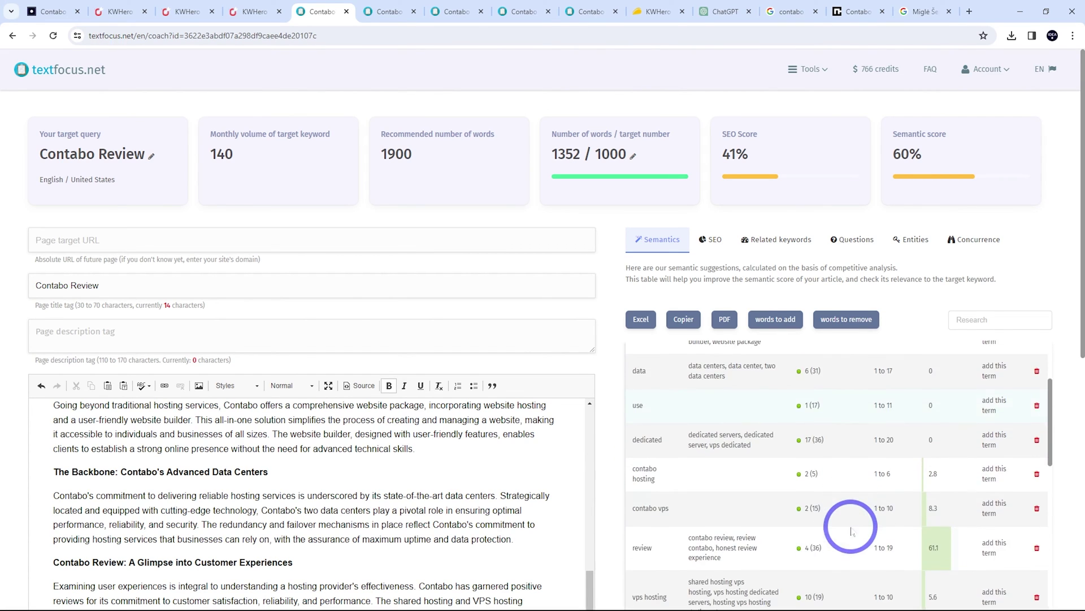
pyautogui.scroll(5, 814, 498)
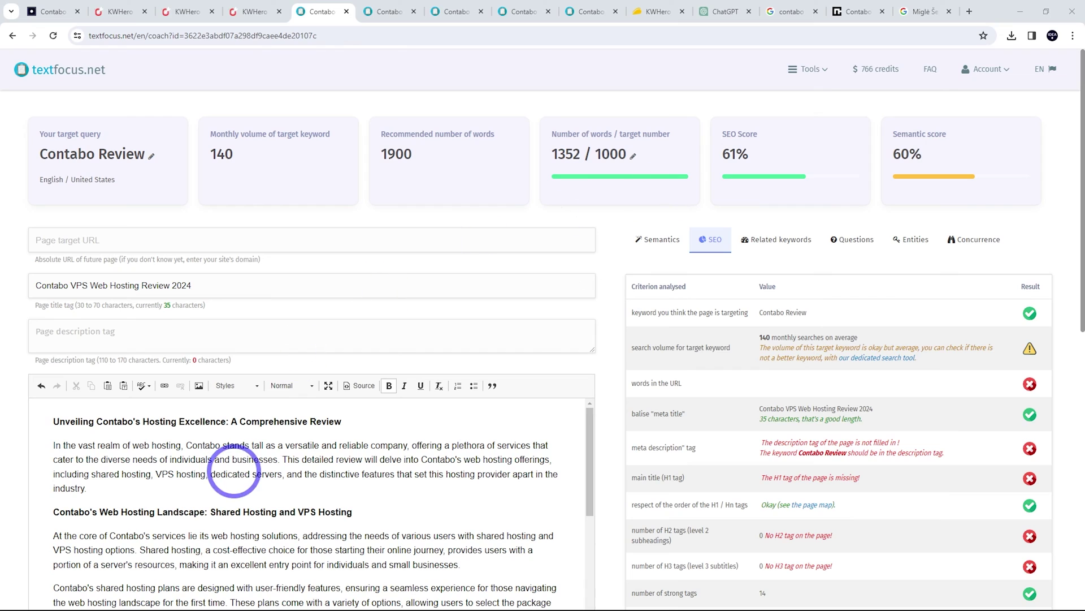
# - Fill the page description with the Shared Hosting and VPS Hosting heading plus the opening sentence (155 characters)
pyautogui.click(234, 472)
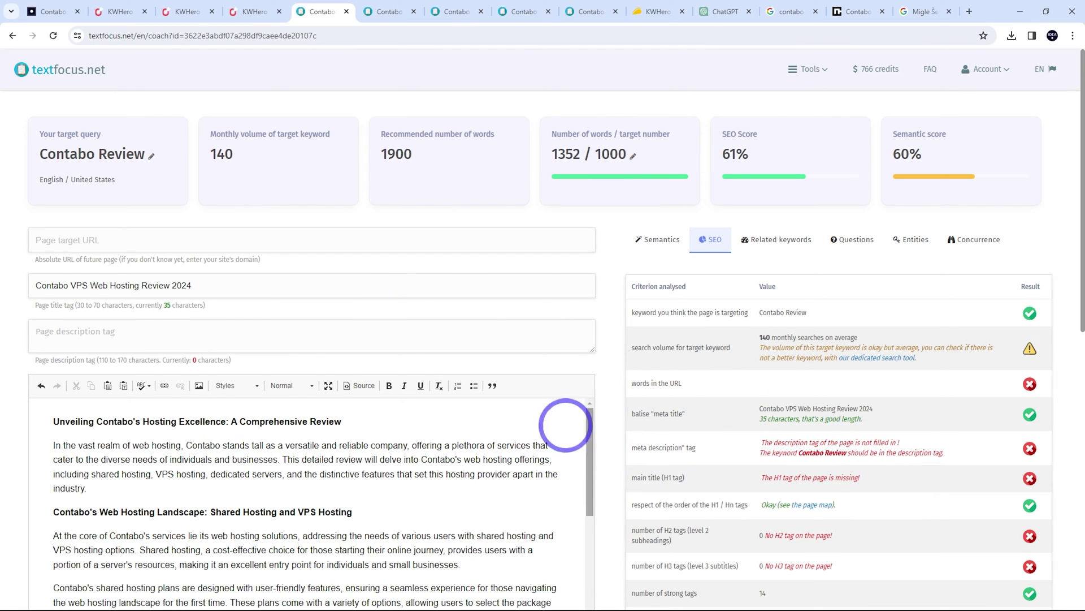
pyautogui.moveTo(352, 512); pyautogui.dragTo(55, 510)
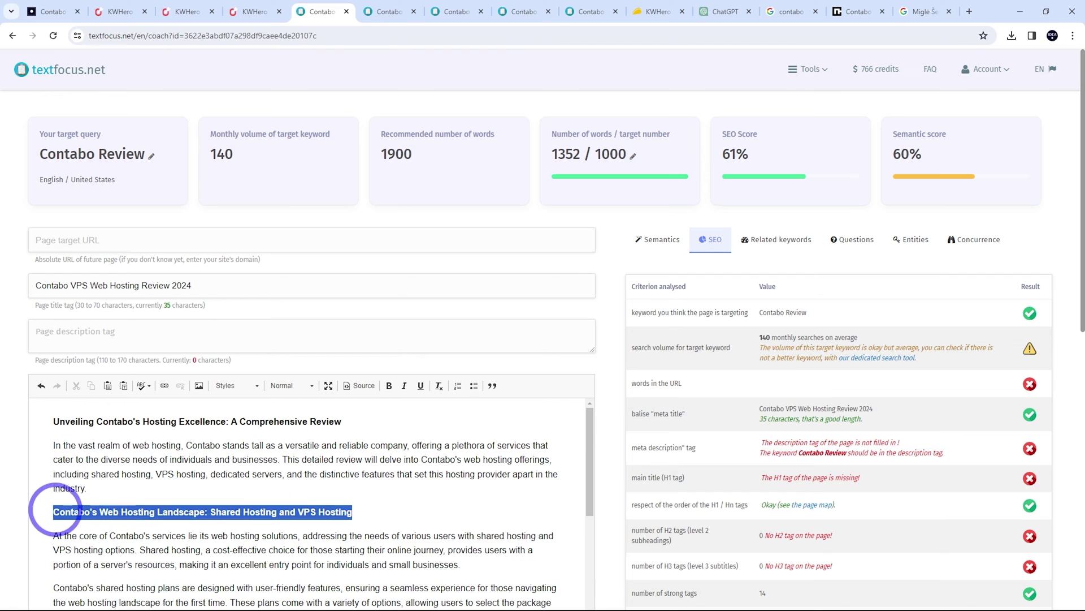
pyautogui.hotkey('ctrl', 'c')
pyautogui.click(79, 339)
pyautogui.hotkey('ctrl', 'v')
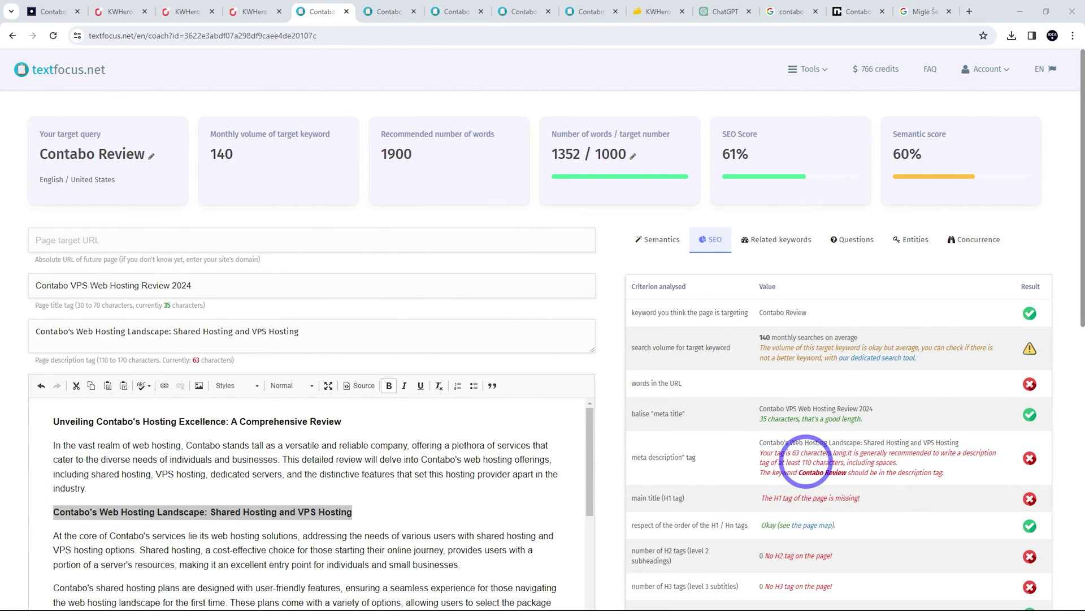
pyautogui.moveTo(53, 445); pyautogui.dragTo(398, 445)
pyautogui.hotkey('ctrl', 'c')
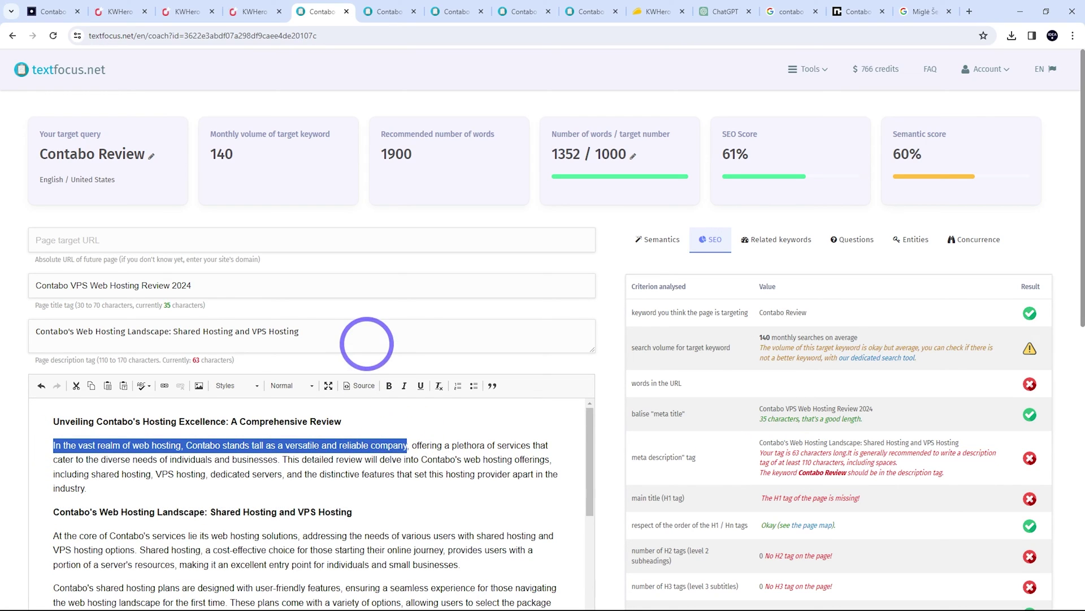
pyautogui.click(363, 339)
pyautogui.write('.')
pyautogui.hotkey('ctrl', 'v')
pyautogui.write('.')
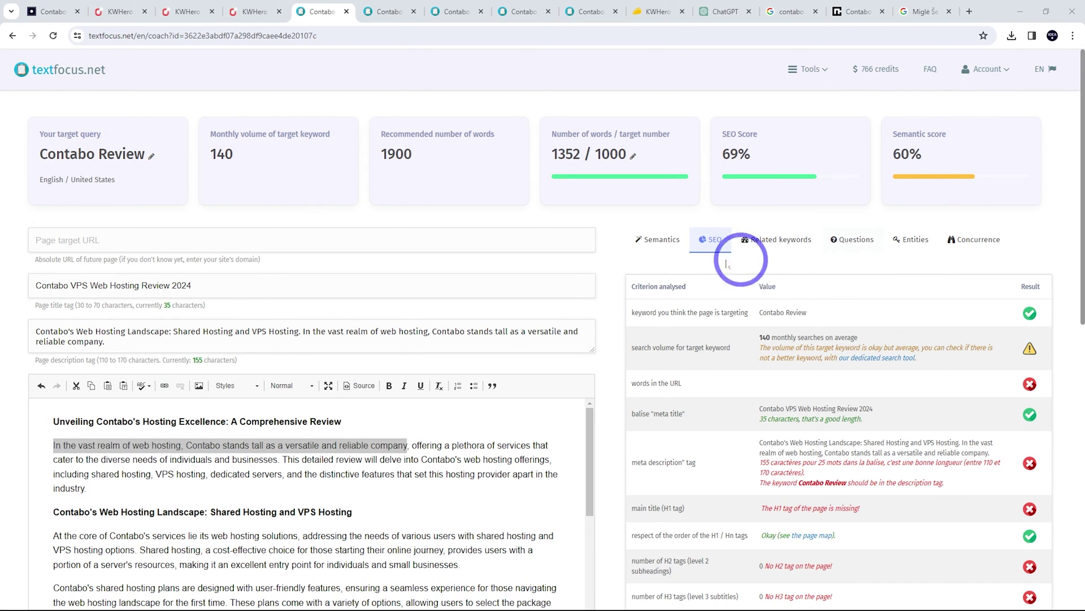
# - Add 'dedicated' to the VPS paragraph so it reads 'shared and dedicated hosting'
pyautogui.click(658, 238)
pyautogui.scroll(-5, 803, 433)
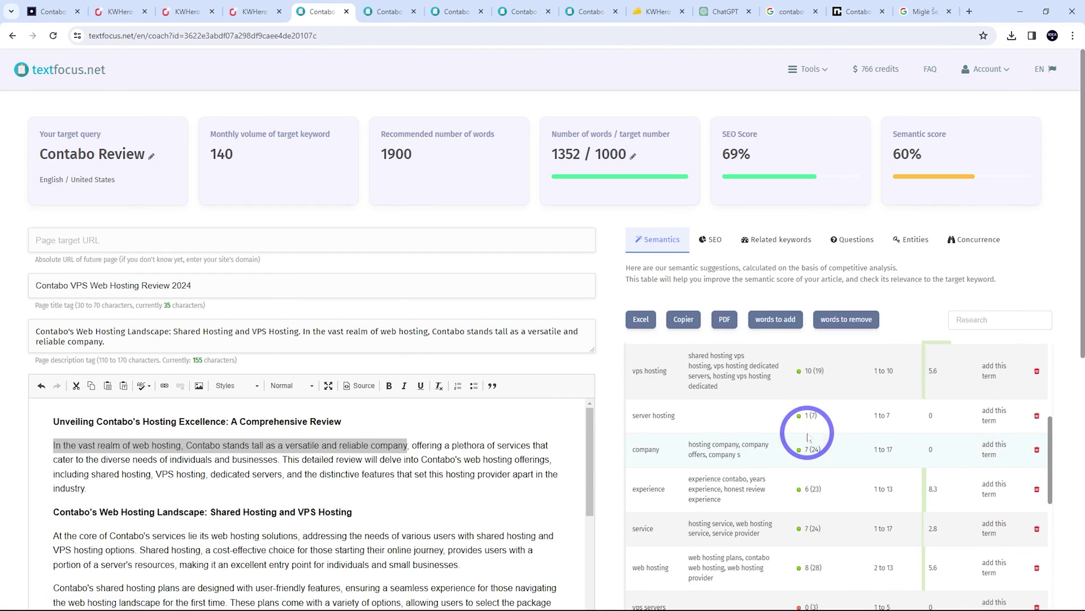
pyautogui.scroll(-5, 810, 433)
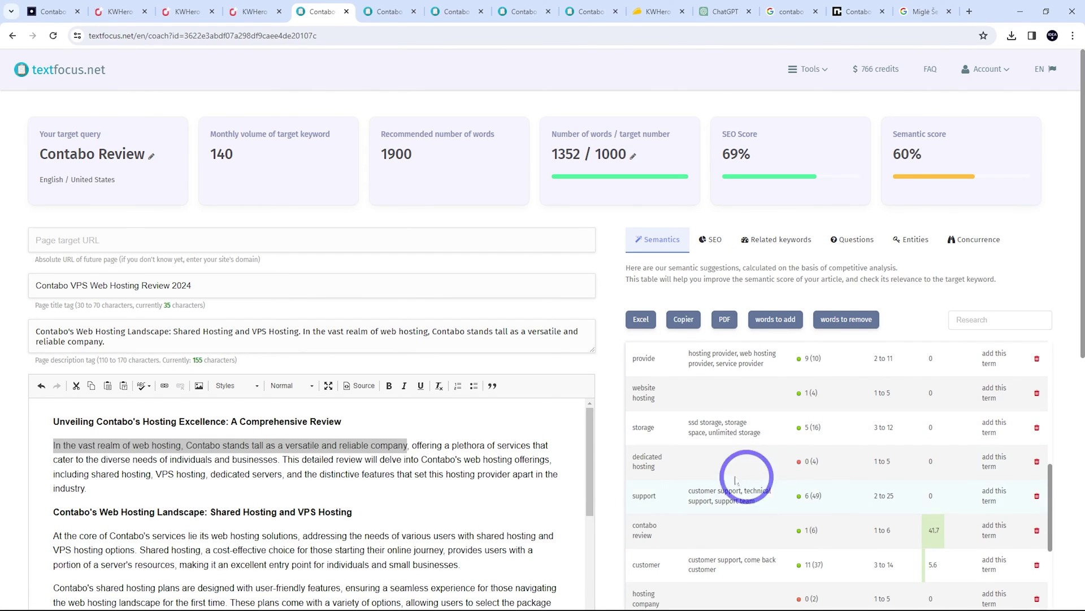
pyautogui.click(332, 478)
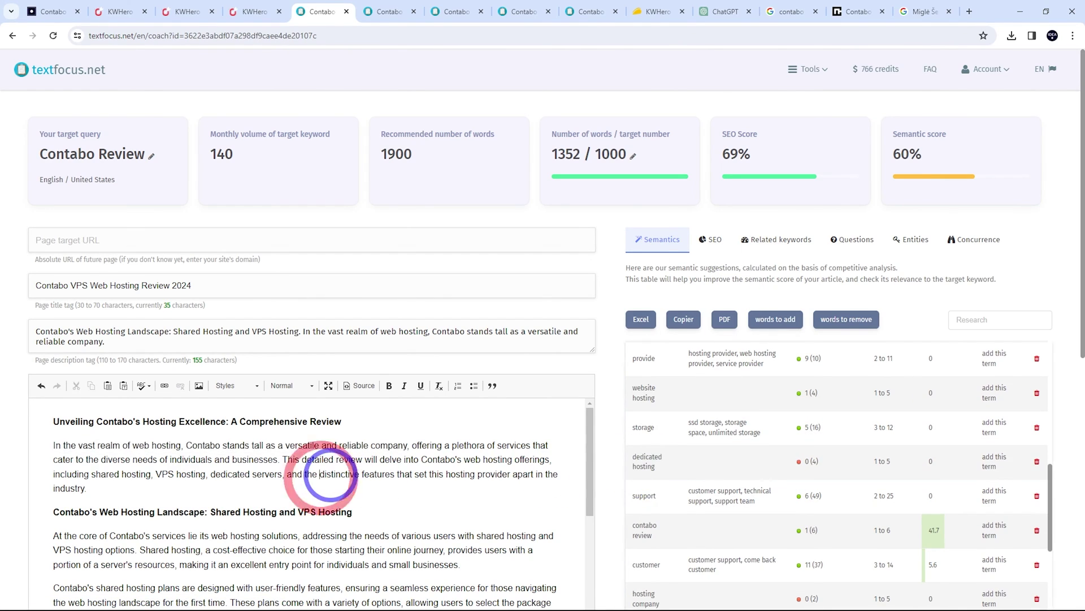
pyautogui.hotkey('ctrl', 'f')
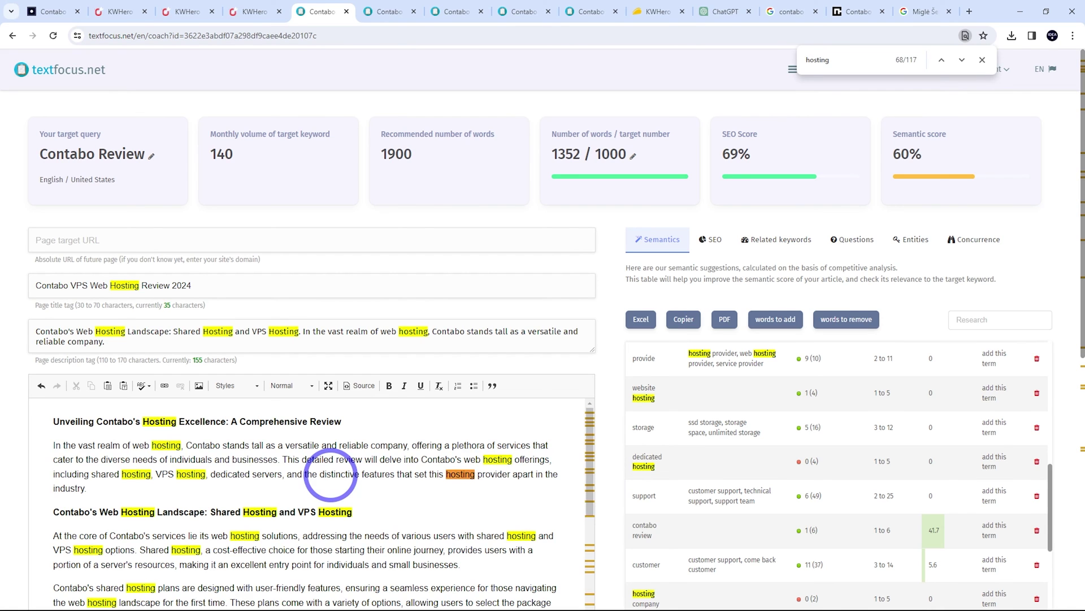
pyautogui.scroll(-2, 350, 480)
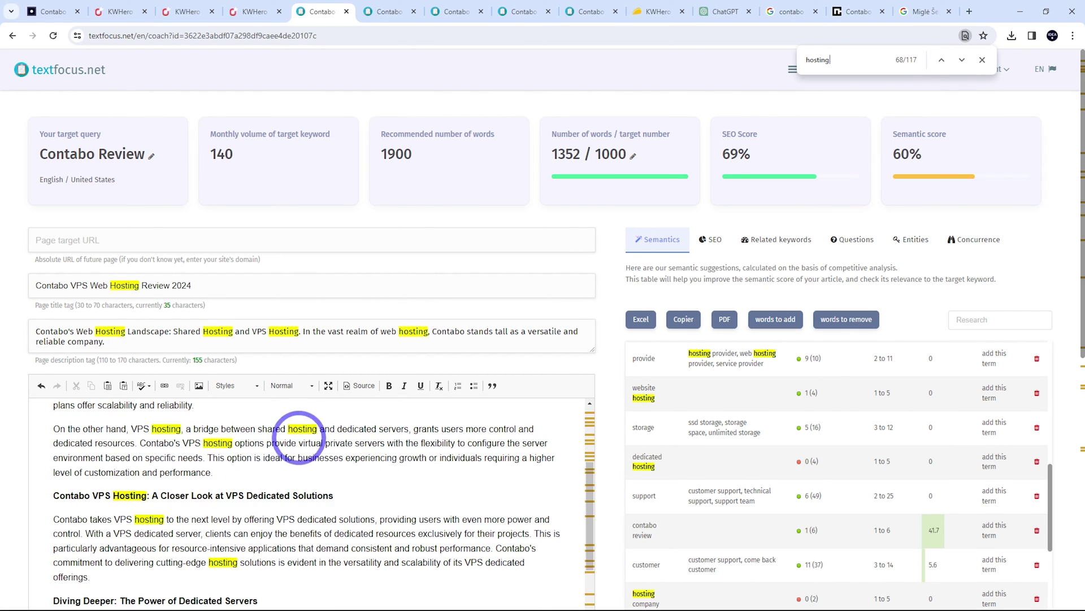
pyautogui.write('dedicat')
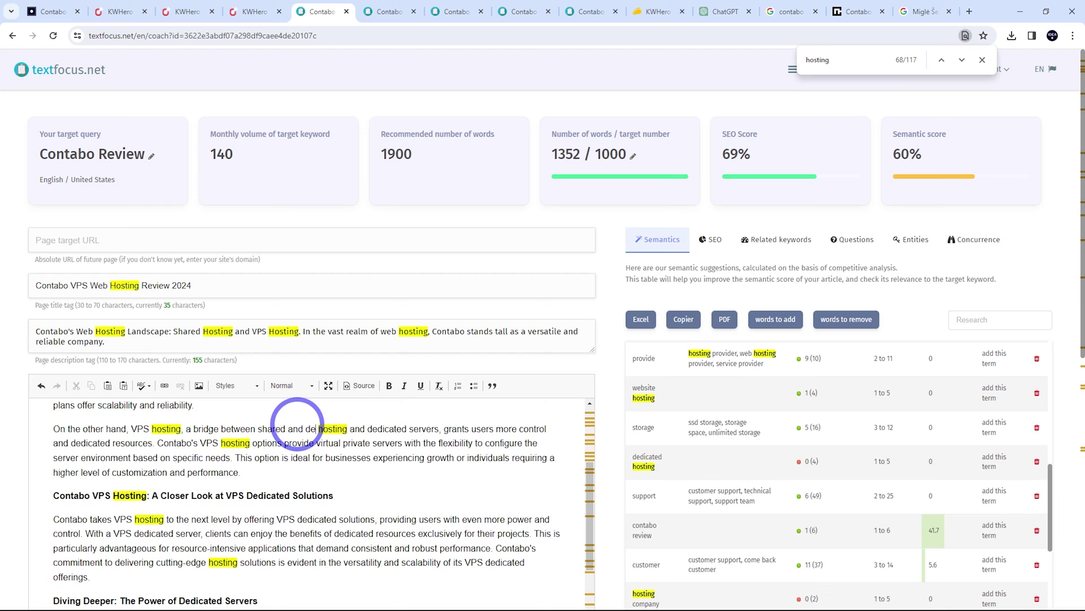
pyautogui.write('ed')
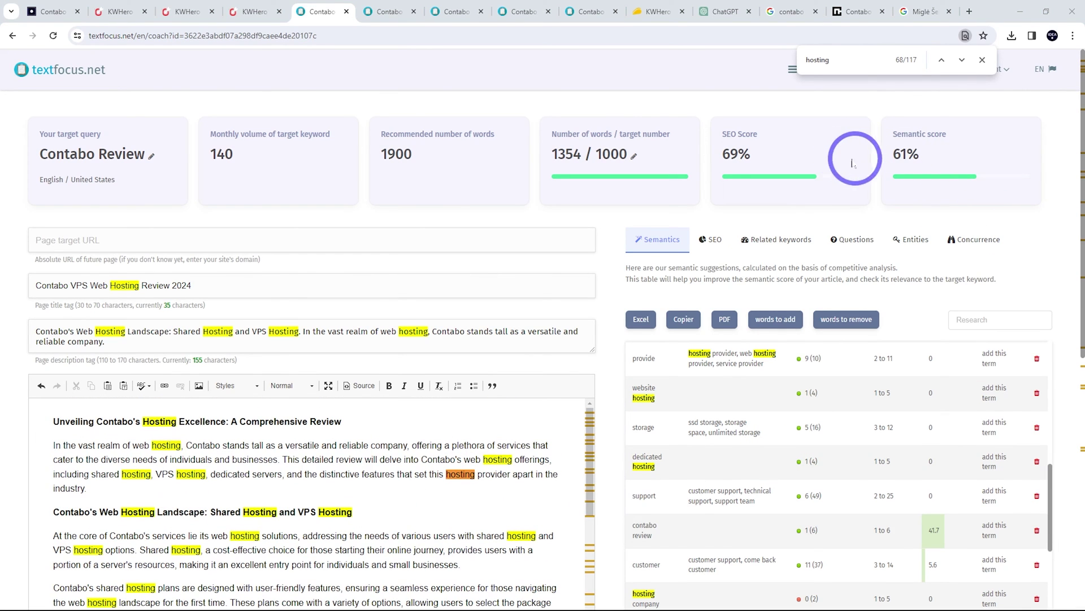
pyautogui.scroll(5, 961, 469)
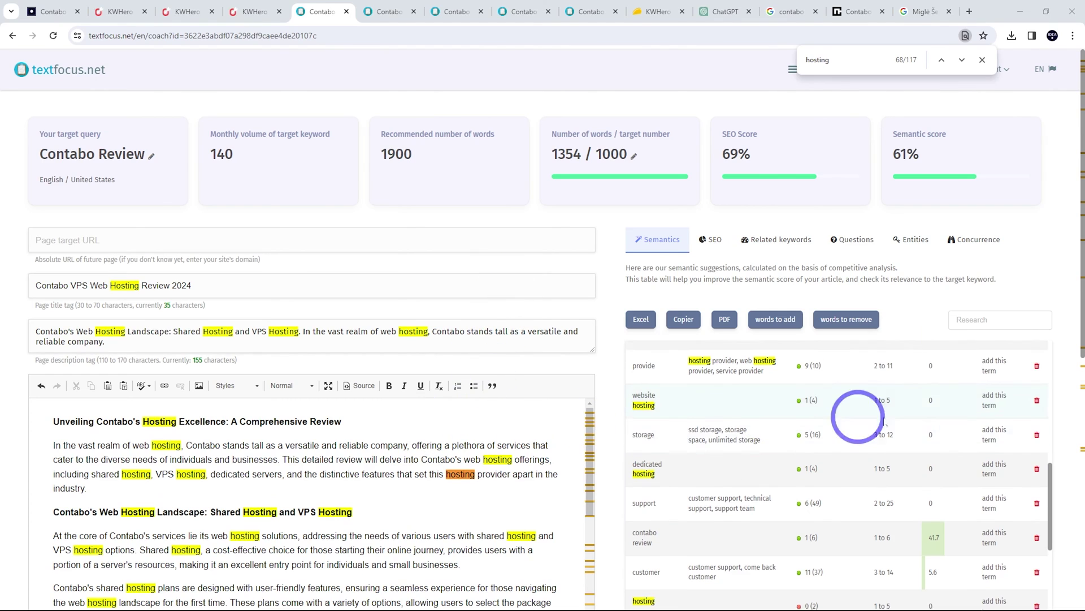
pyautogui.scroll(5, 964, 464)
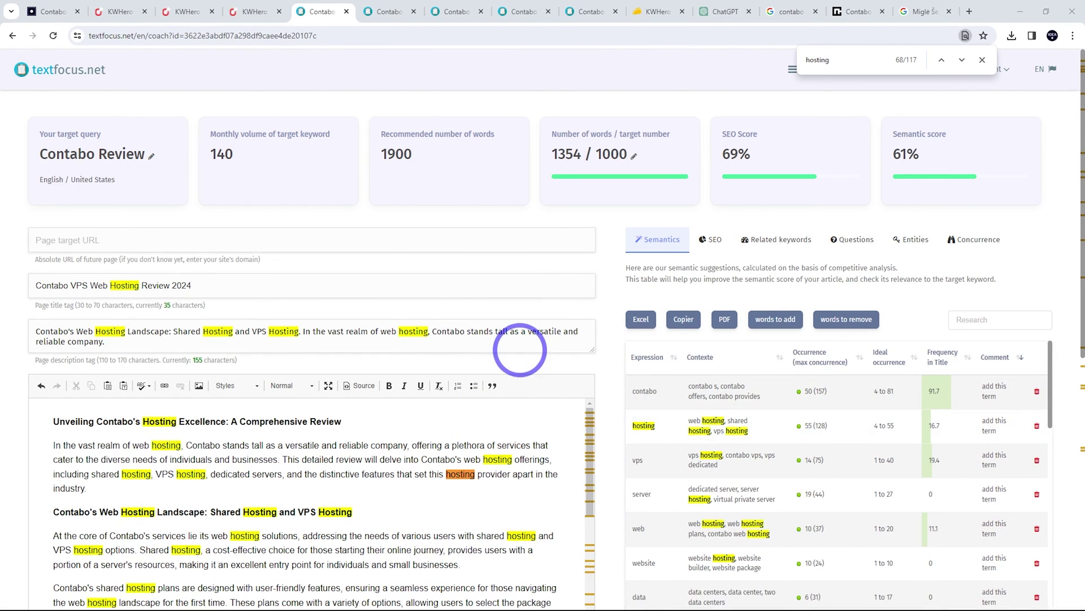
# - Run the Concurrence analysis and scroll through competitors' relevant word counts and semantic scores
pyautogui.click(983, 252)
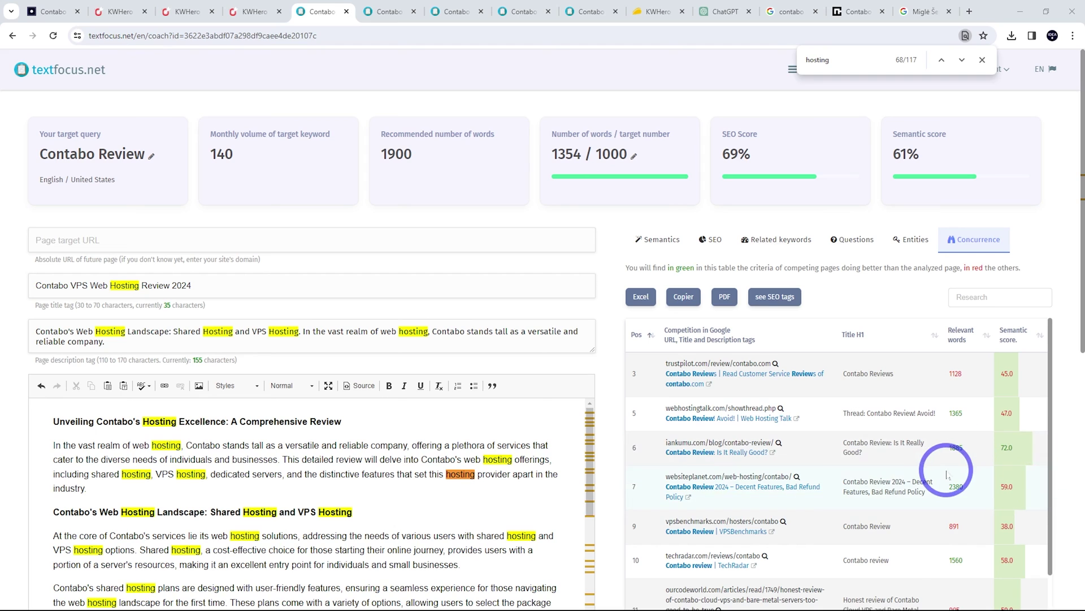
pyautogui.scroll(-1, 961, 486)
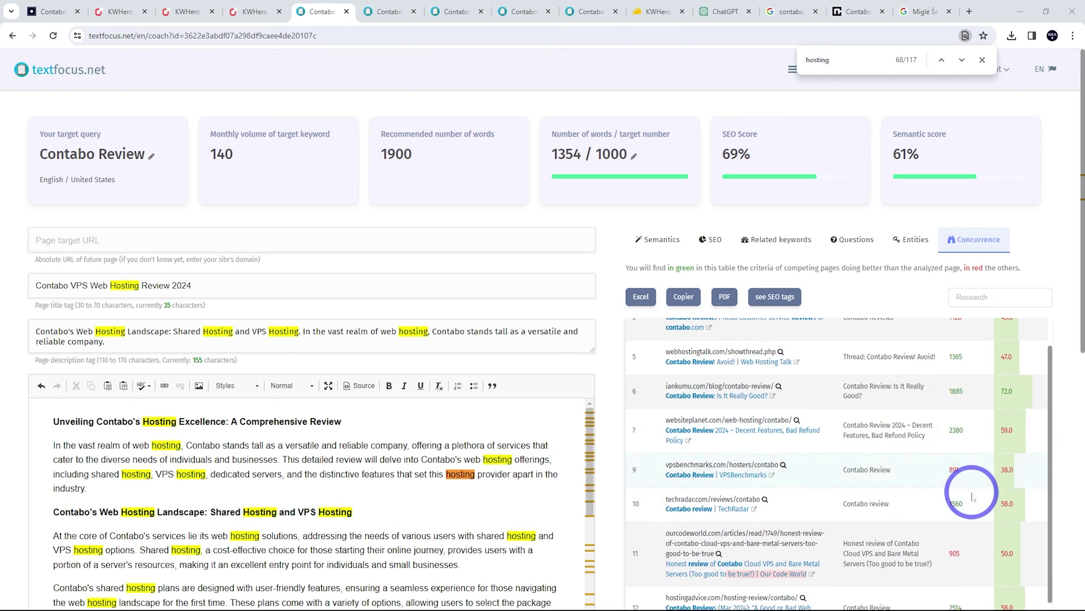
pyautogui.scroll(-3, 869, 426)
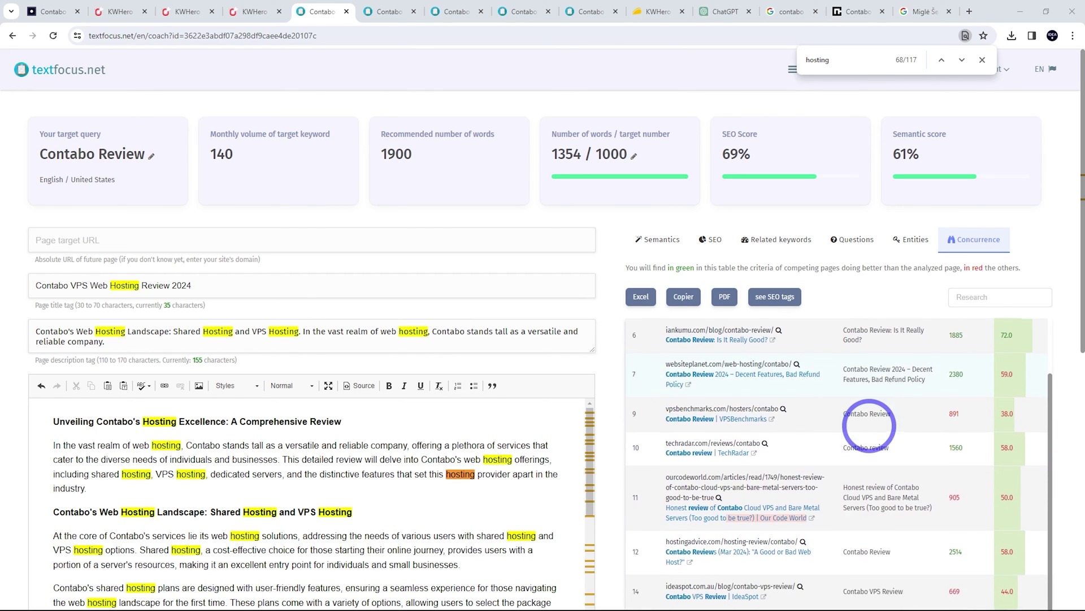
pyautogui.scroll(-1, 869, 427)
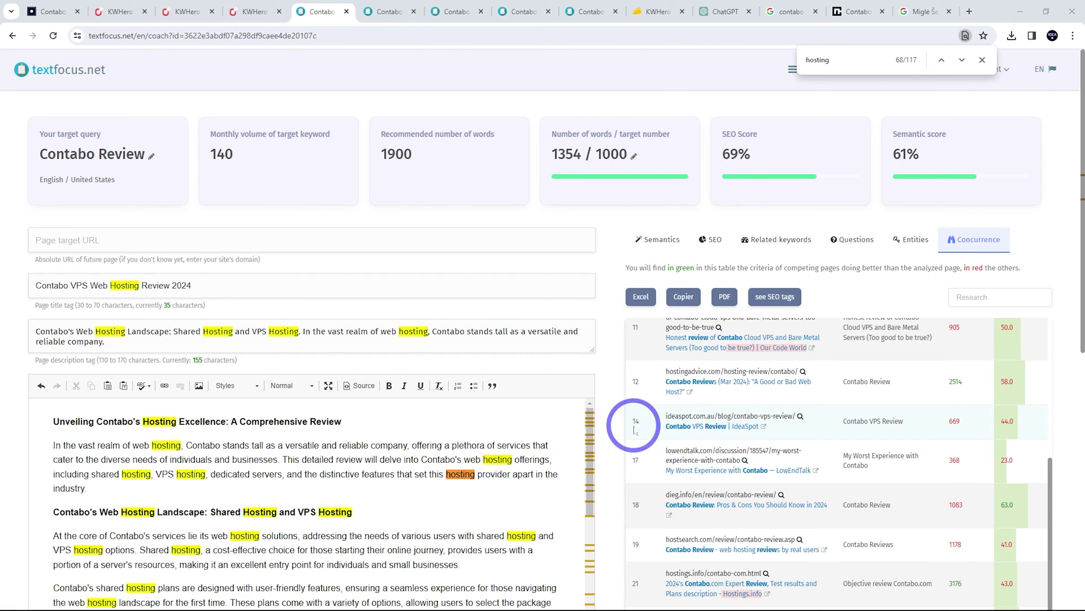
pyautogui.scroll(5, 848, 428)
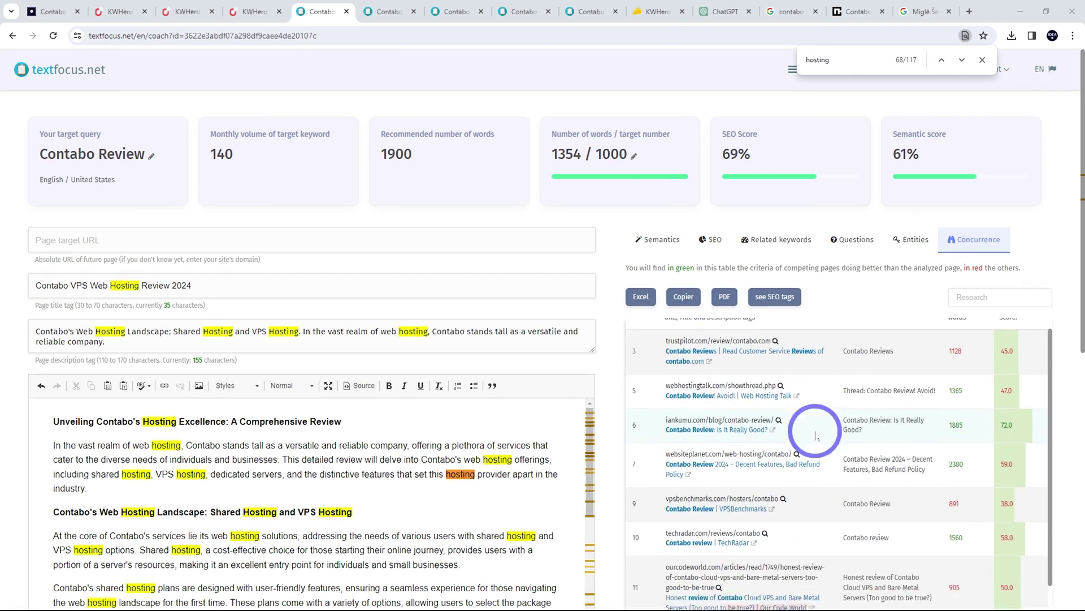
pyautogui.scroll(1, 836, 438)
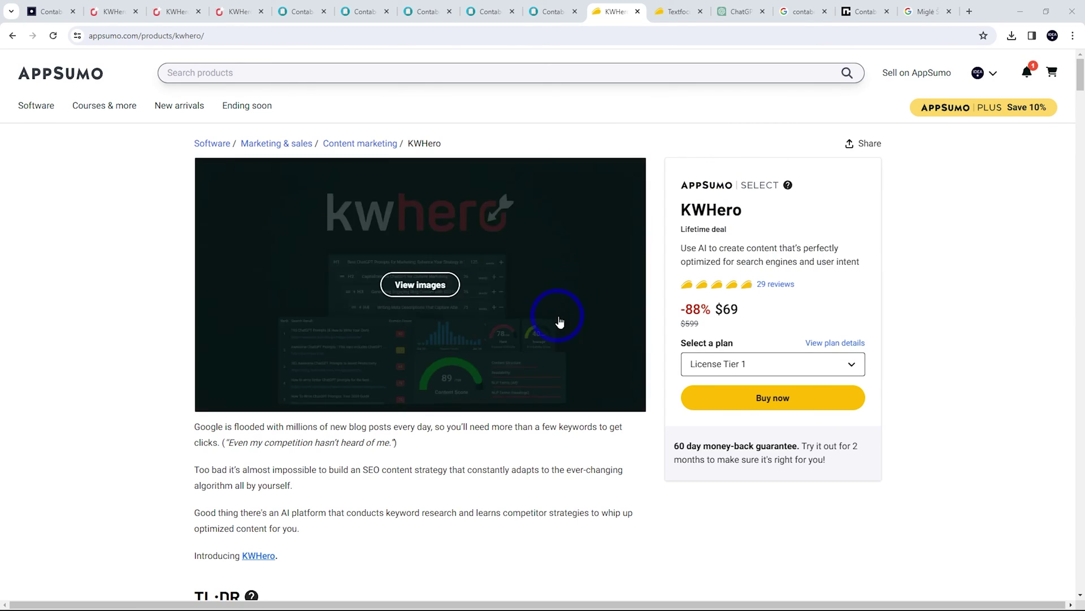
pyautogui.click(676, 5)
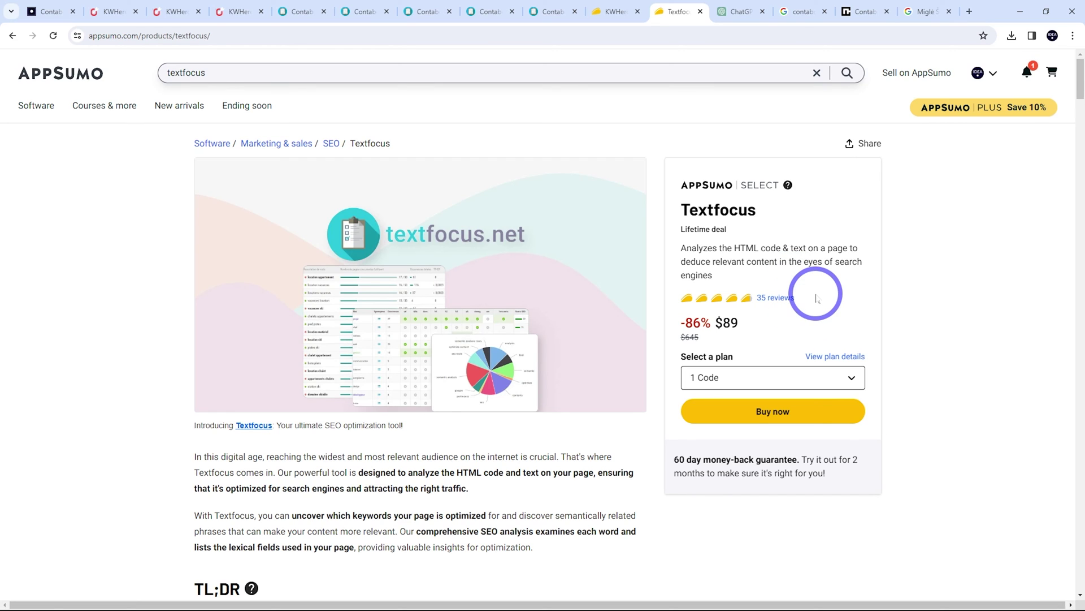
pyautogui.moveTo(269, 294)
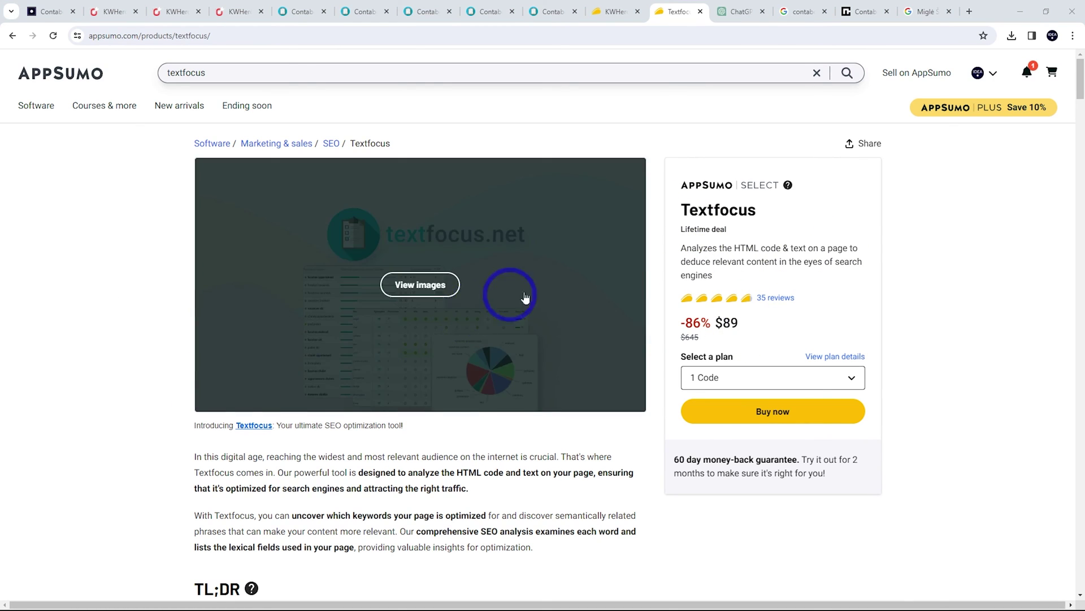
pyautogui.click(598, 5)
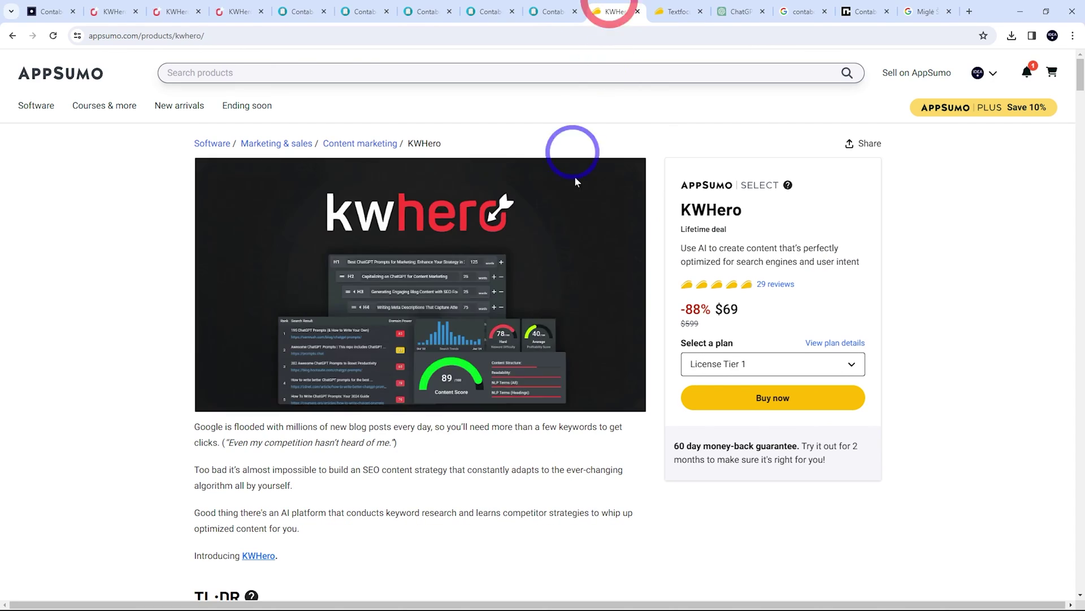
# - Scroll KWHero's Plans & features, marking the AI Article credits line, down to the $69/$129/$199 tiers
pyautogui.scroll(-15, 783, 232)
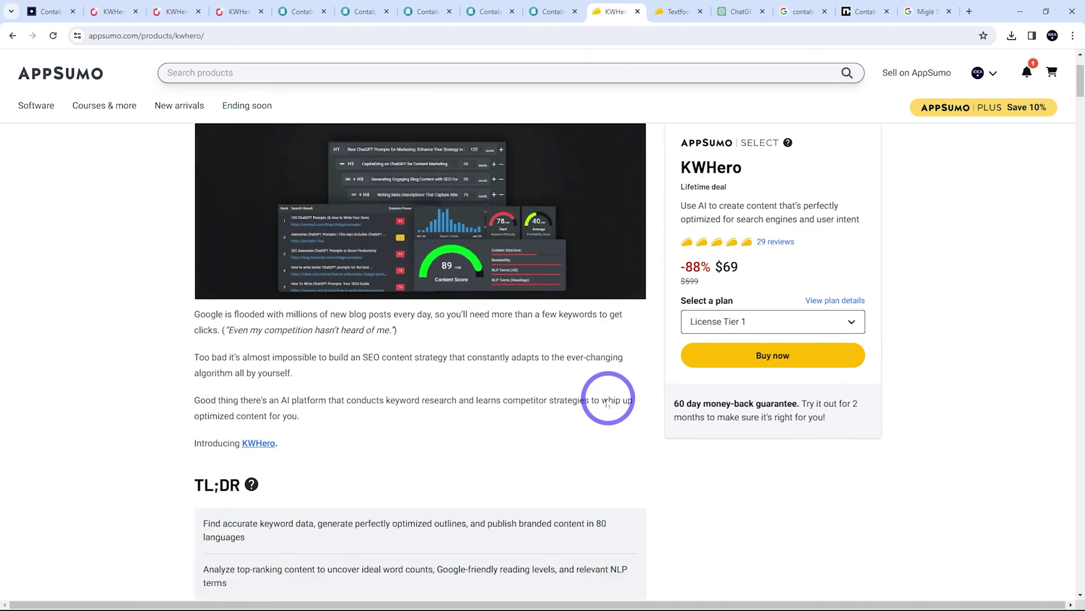
pyautogui.scroll(-20, 565, 367)
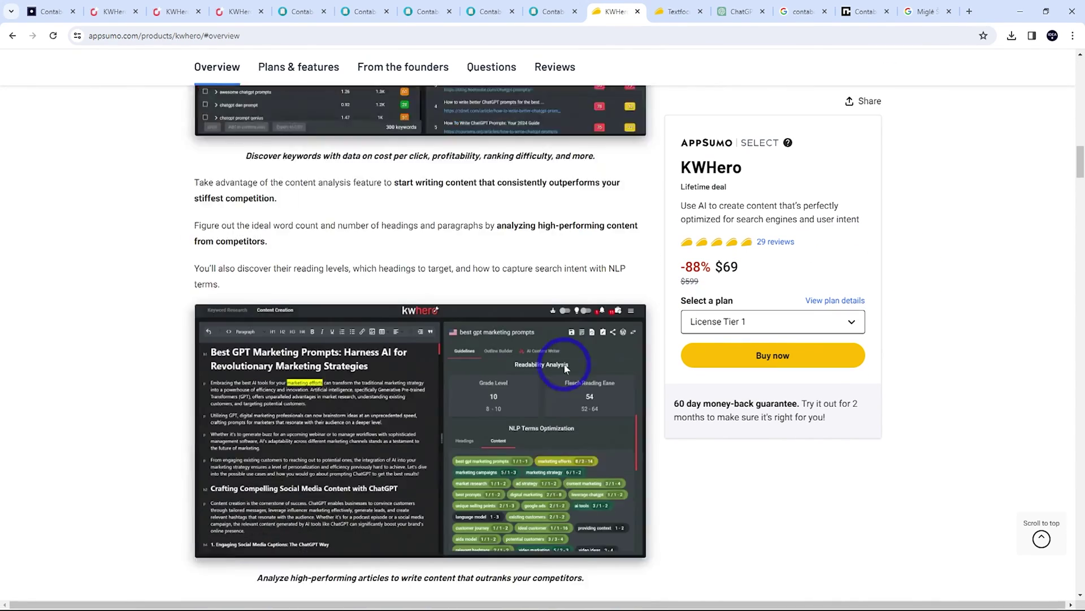
pyautogui.scroll(-3, 564, 367)
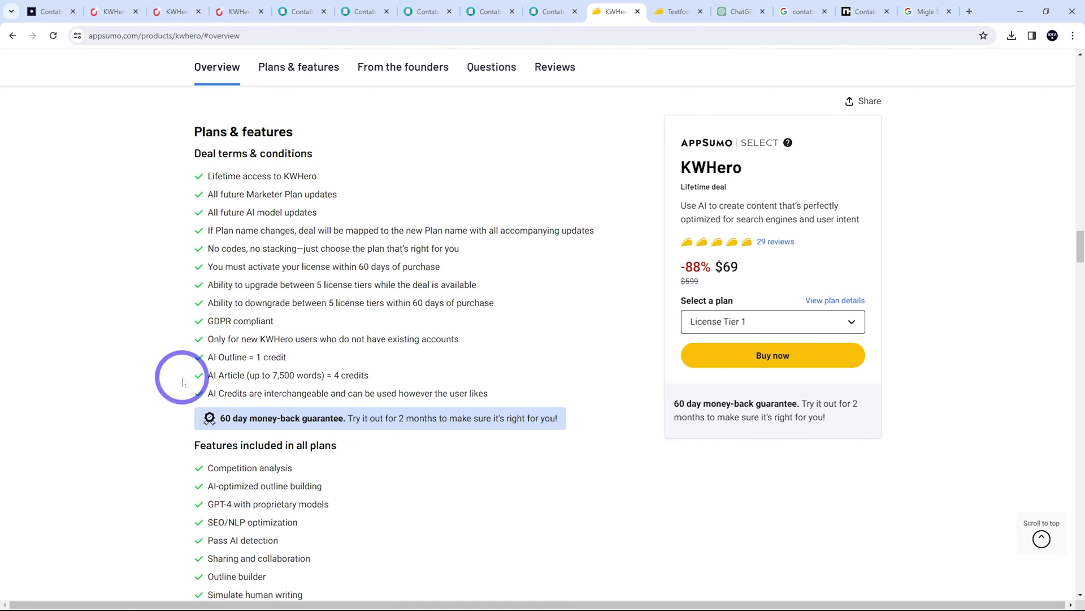
pyautogui.moveTo(214, 374); pyautogui.dragTo(391, 377)
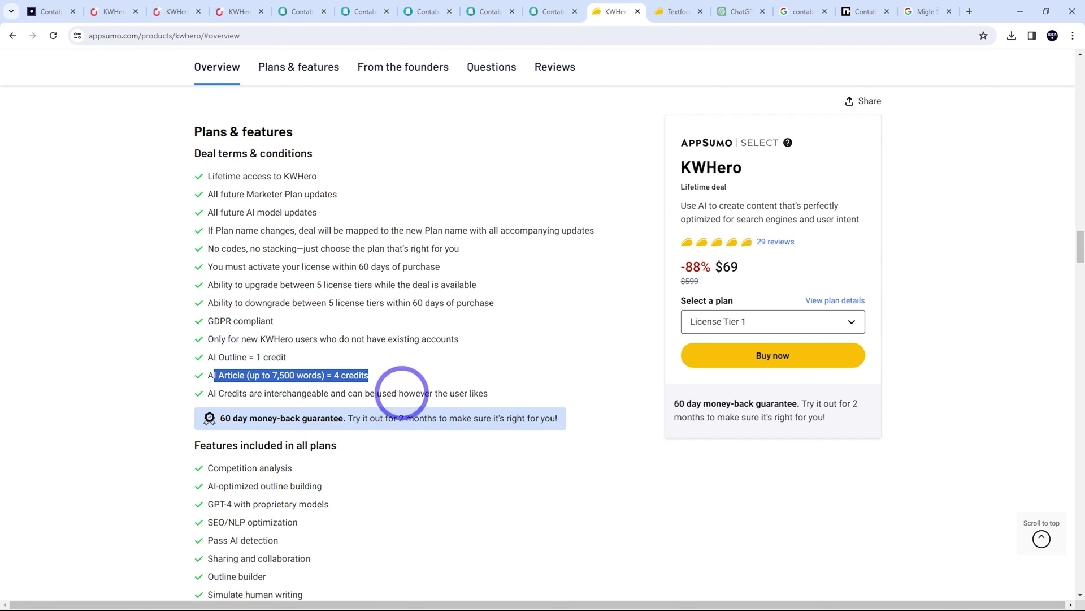
pyautogui.scroll(15, 396, 452)
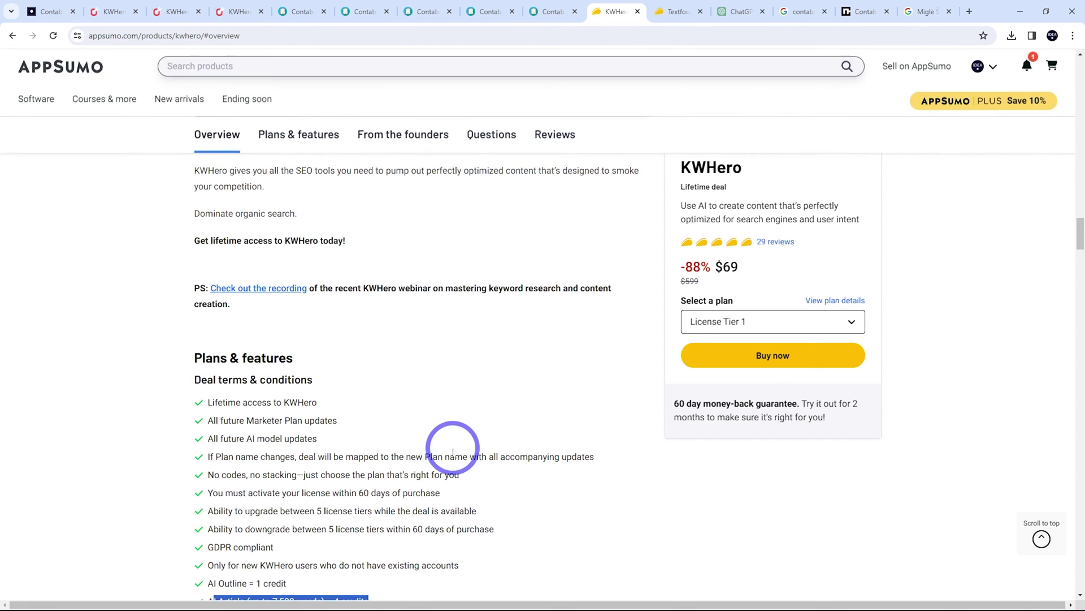
pyautogui.scroll(10, 444, 469)
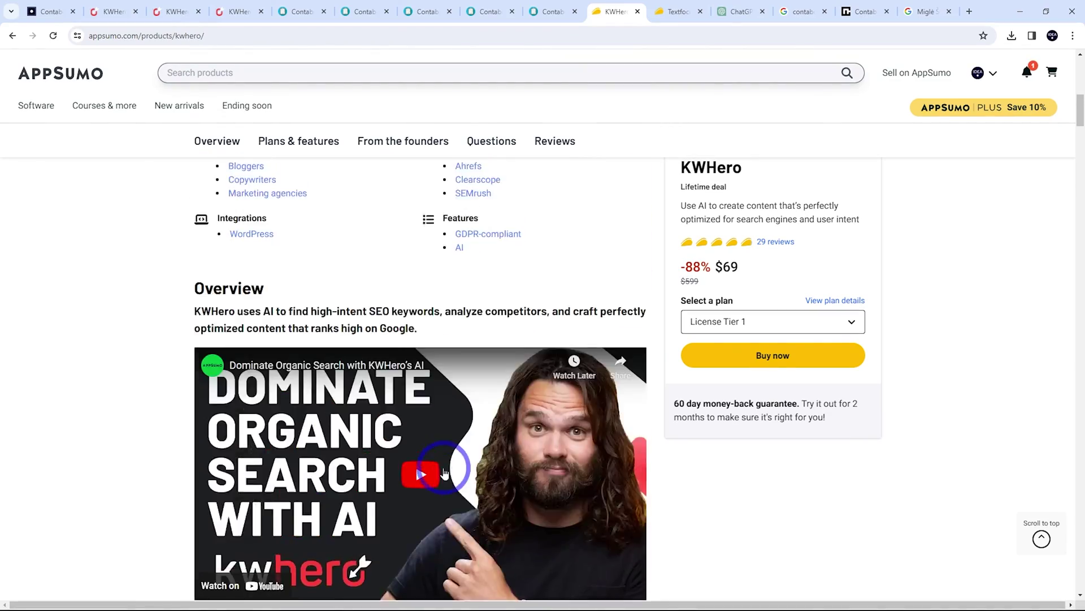
pyautogui.scroll(-5, 444, 461)
pyautogui.scroll(-20, 443, 460)
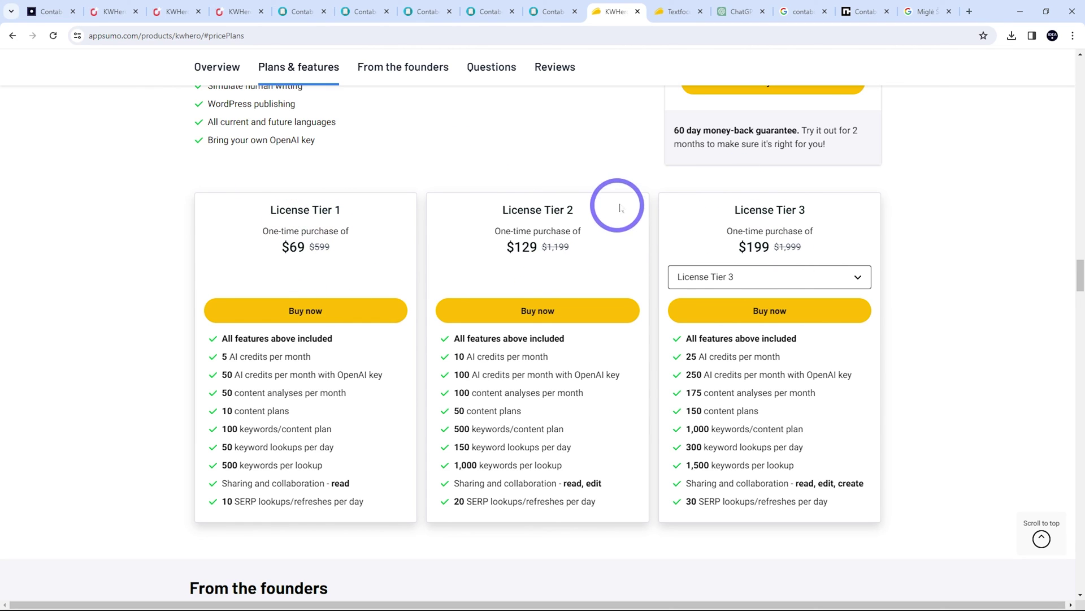
# - Review the Textfocus AppSumo plans: $89, $178 and $267 with 750 to 2,250 monthly credits
pyautogui.click(736, 11)
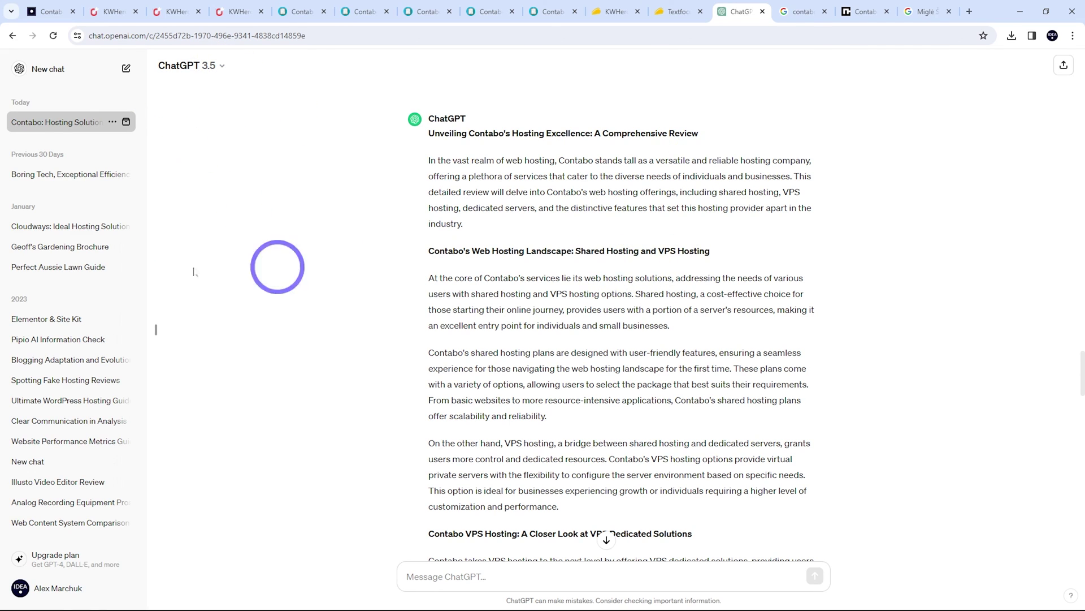
pyautogui.hotkey('ctrl', 'shift', 'Tab')
pyautogui.moveTo(364, 252)
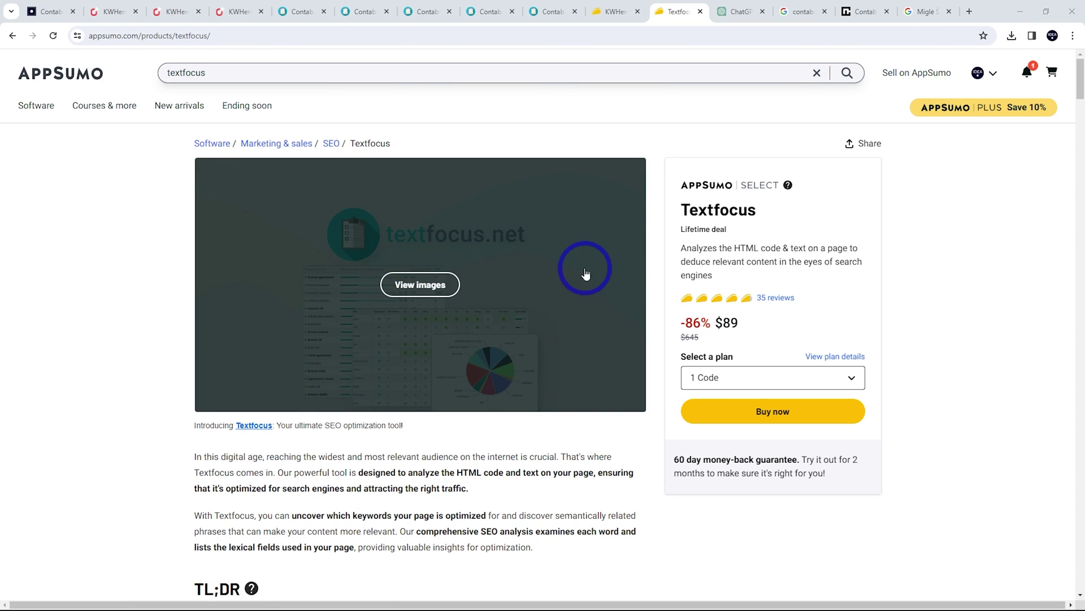
pyautogui.scroll(-20, 567, 307)
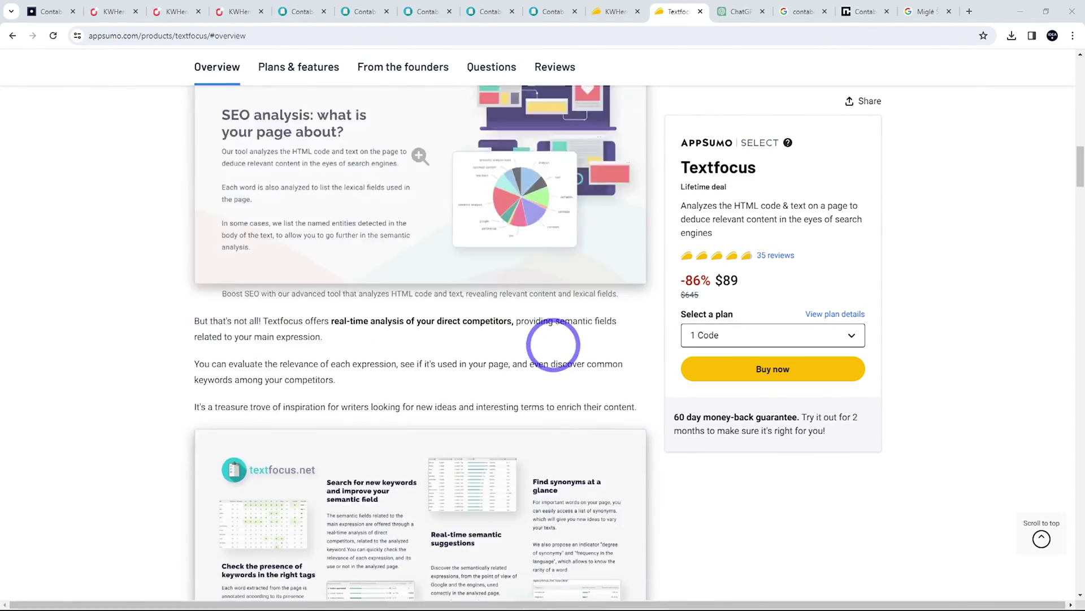
pyautogui.scroll(-10, 537, 362)
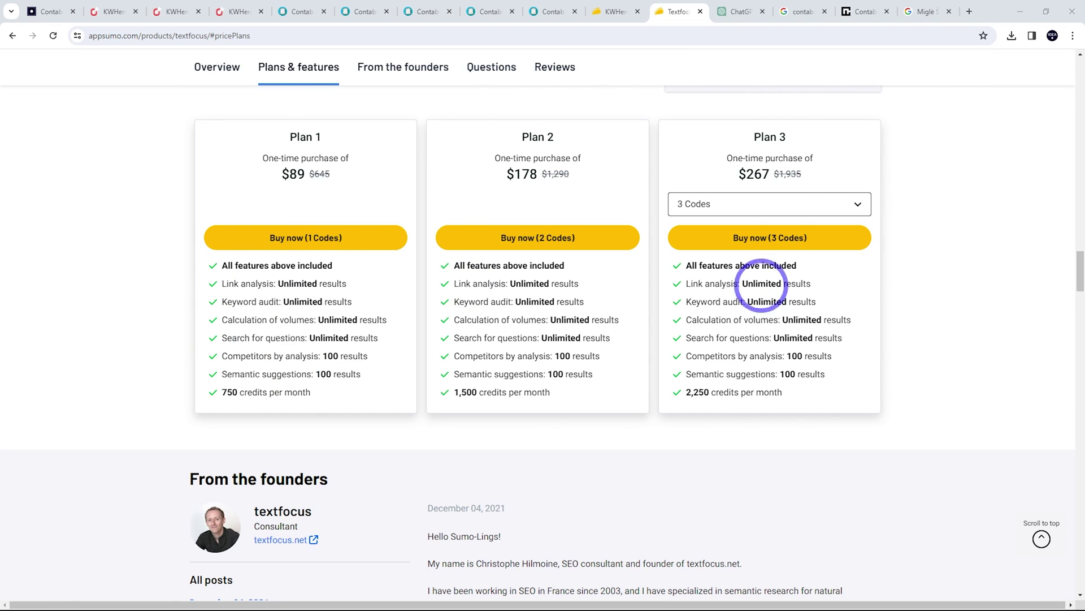
pyautogui.moveTo(1074, 283); pyautogui.dragTo(1074, 49)
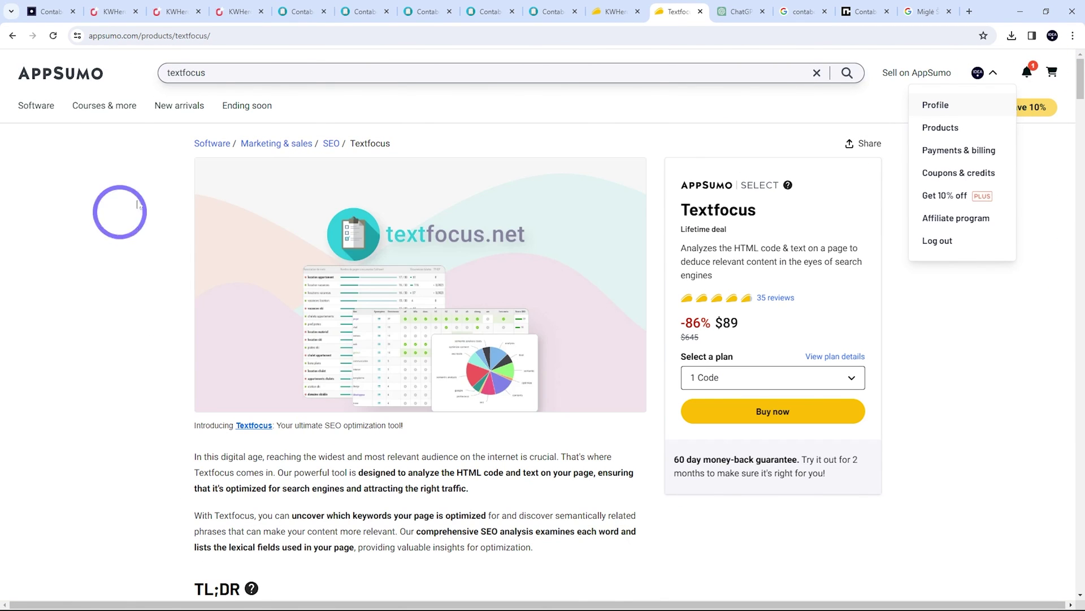
# - Return to the KWHero $69 AppSumo deal page and its pricing tiers
pyautogui.click(624, 10)
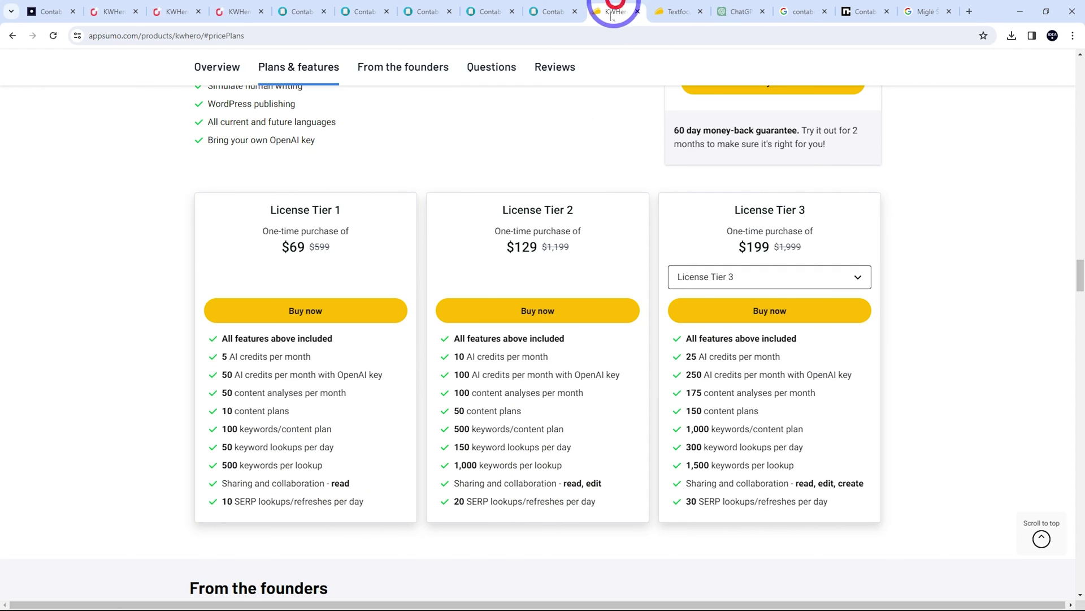
pyautogui.moveTo(1079, 277); pyautogui.dragTo(1079, 56)
pyautogui.click(984, 73)
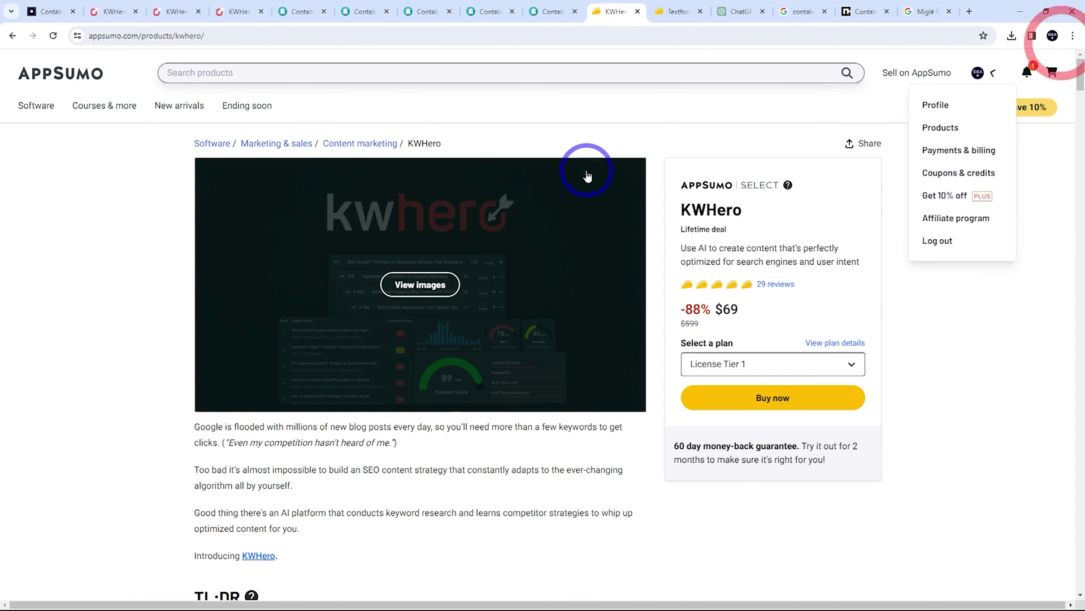